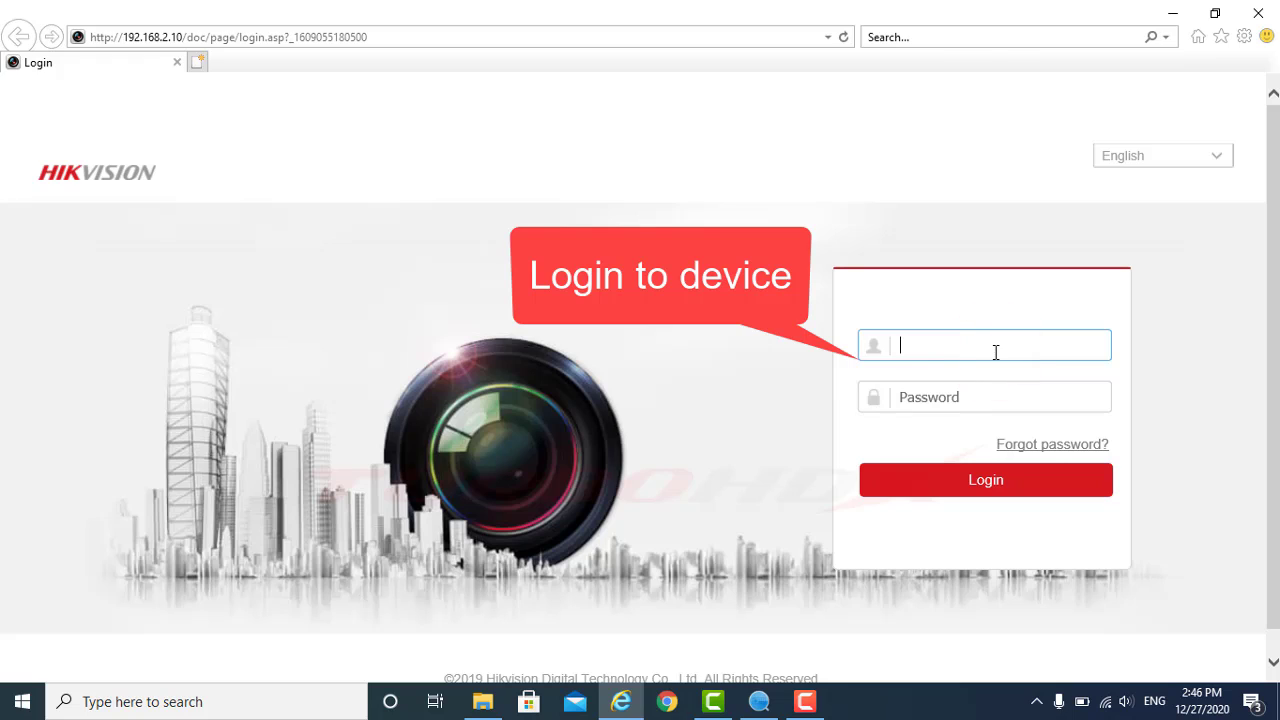
Step: Log in to the device's web interface as admin with the account password
text(n)
key(Tab)
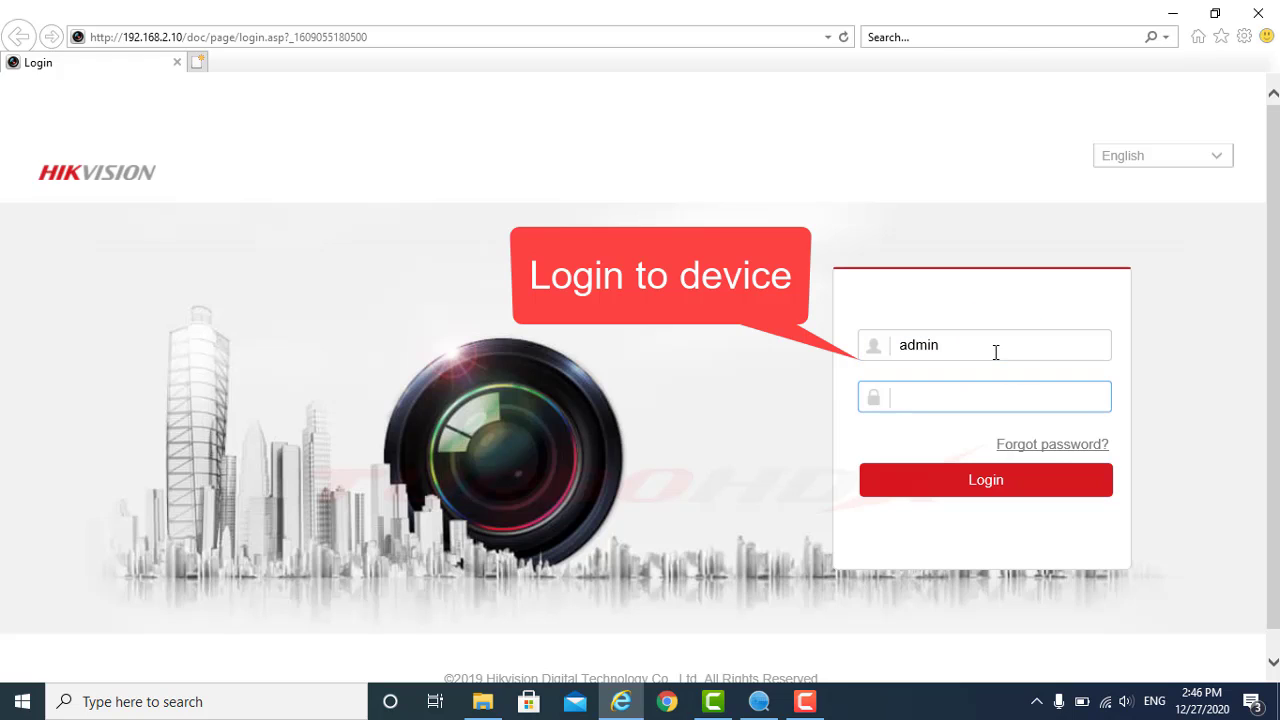
key(ctrl+v)
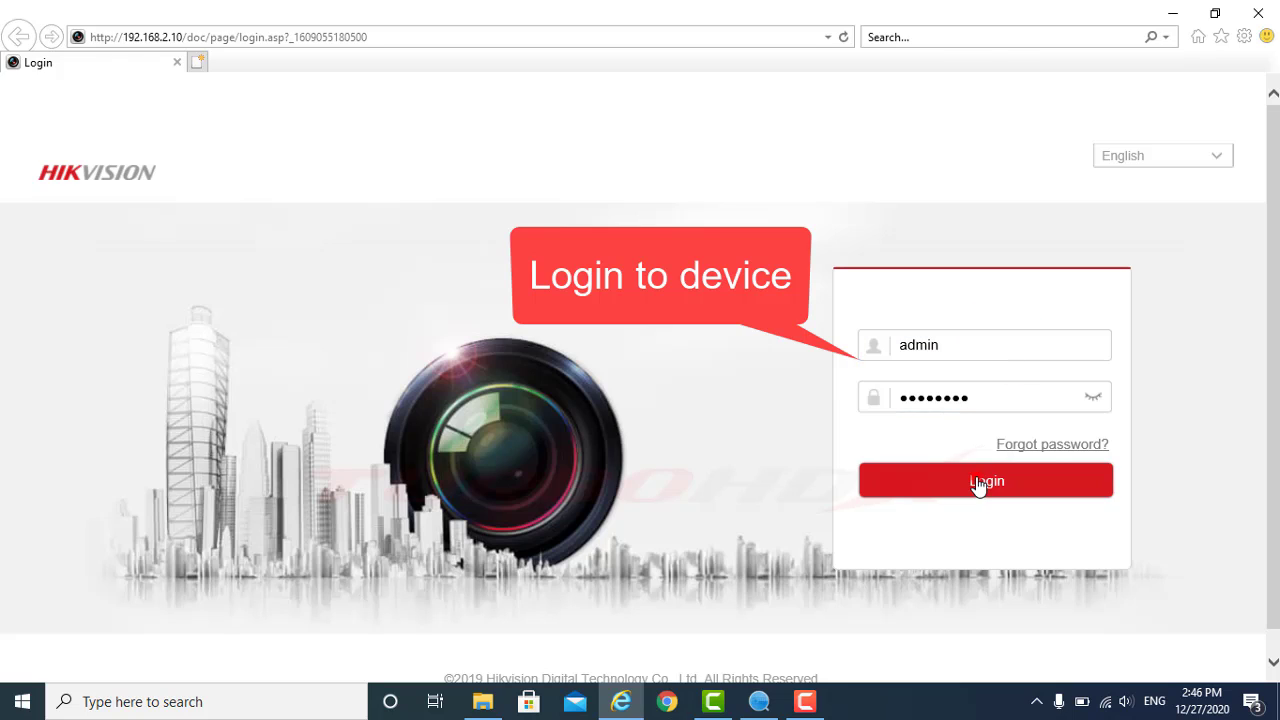
click(978, 480)
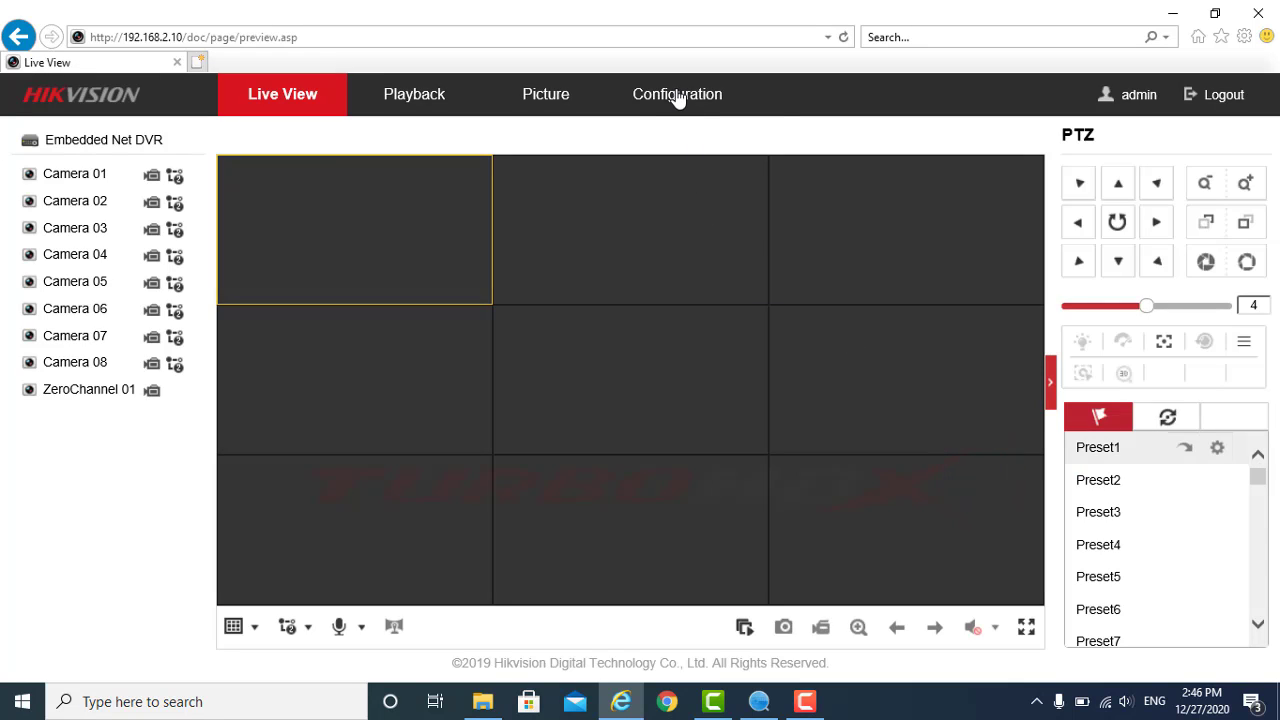
Step: Open the system maintenance settings in the device configuration and go to the firmware upgrade section
click(676, 100)
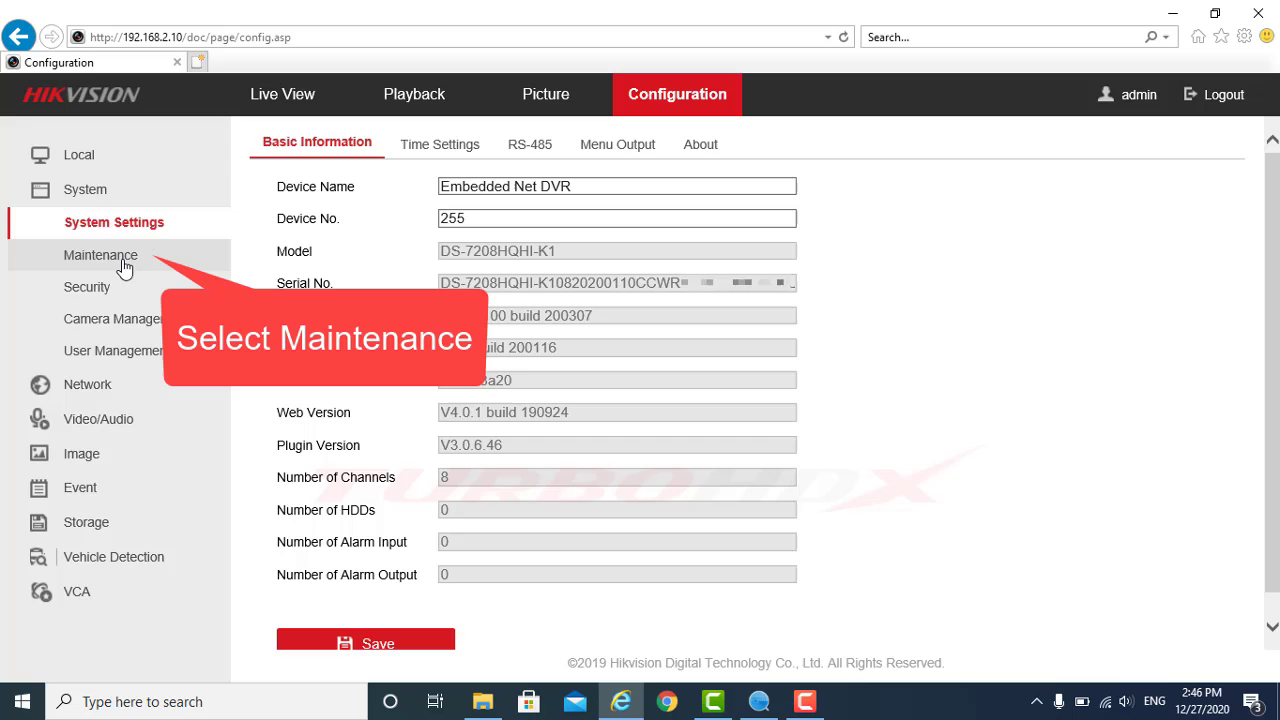
click(104, 256)
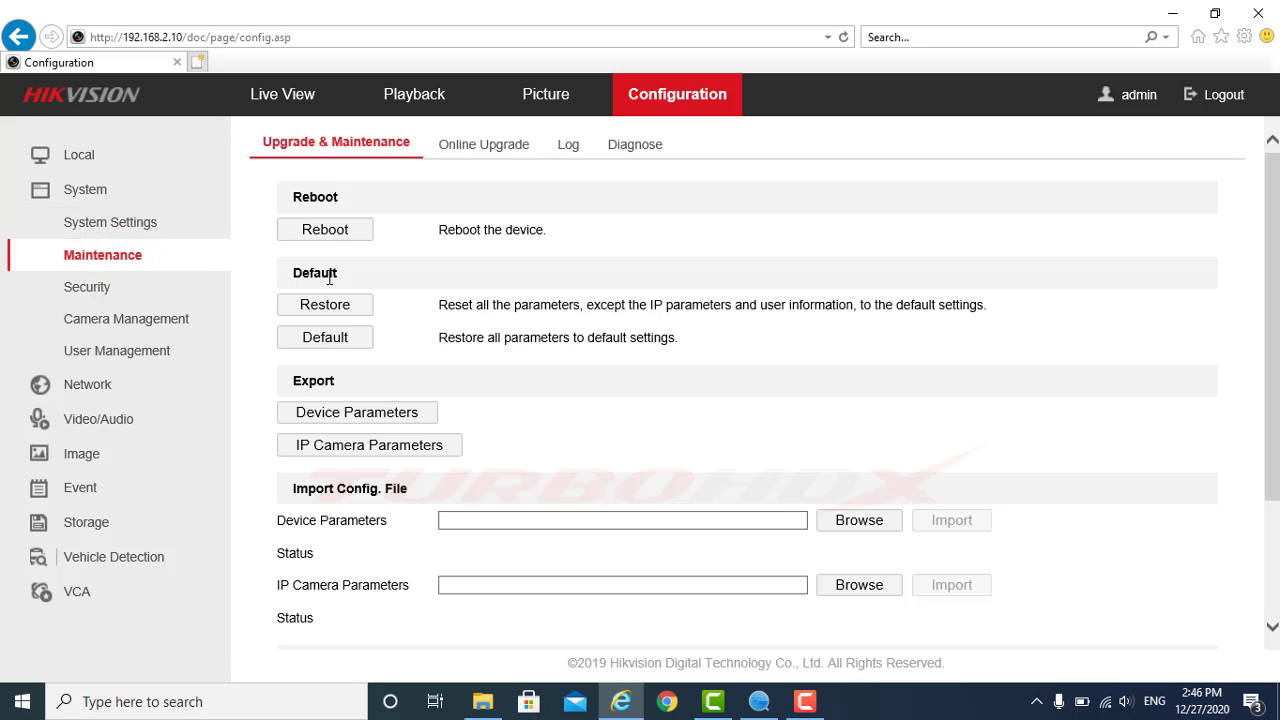
scroll(566, 432, down, 3)
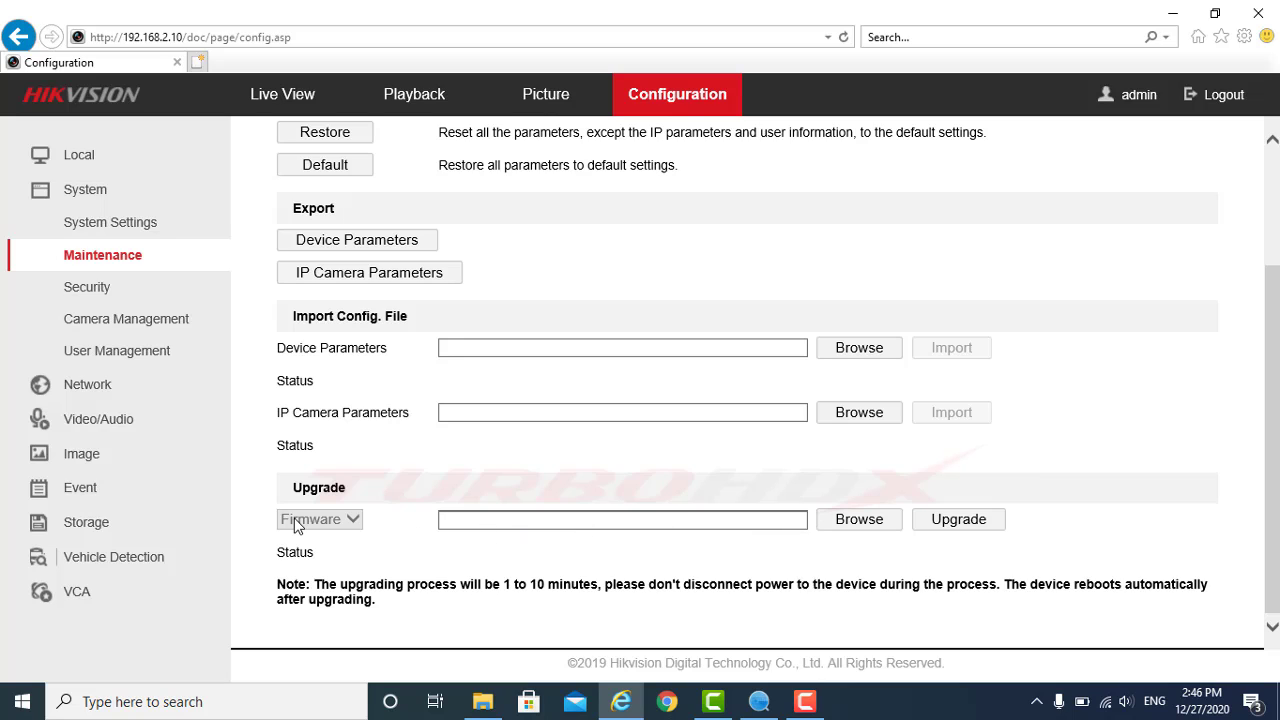
Step: Load digicap.dav from the Firmware folder in Downloads as the upgrade file and start the firmware upgrade, accepting the automatic reboot
click(848, 522)
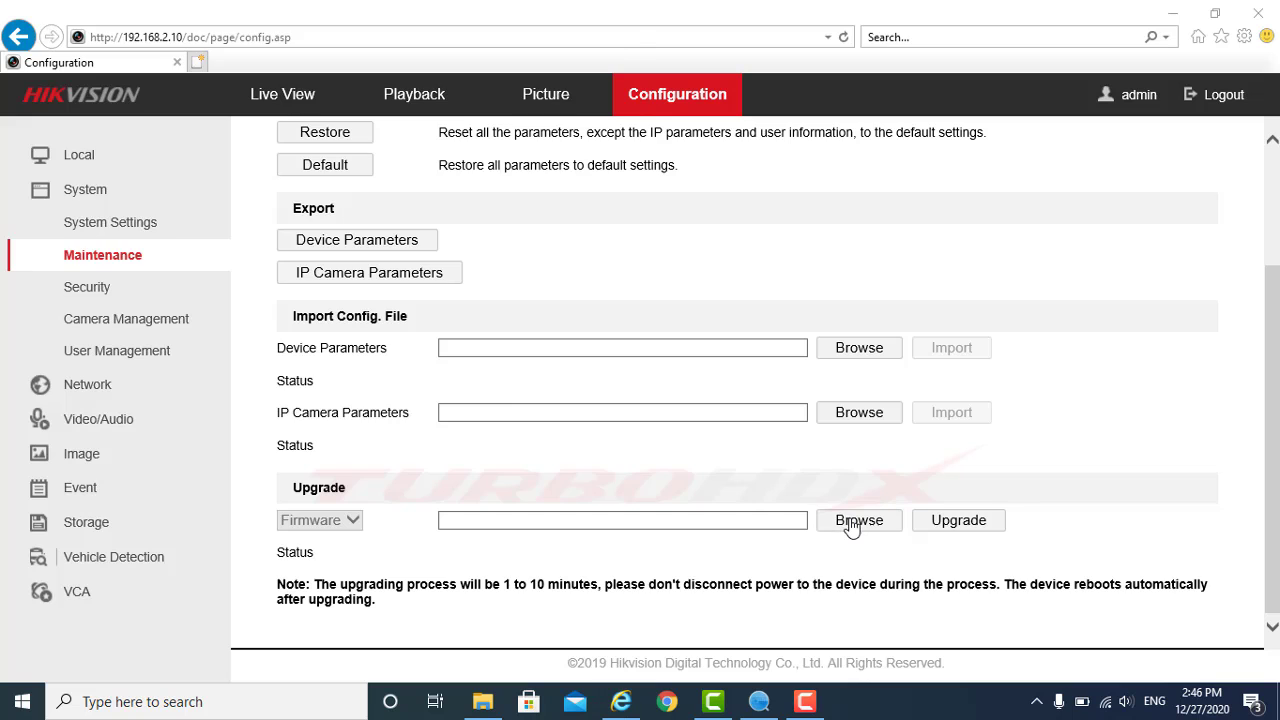
click(72, 237)
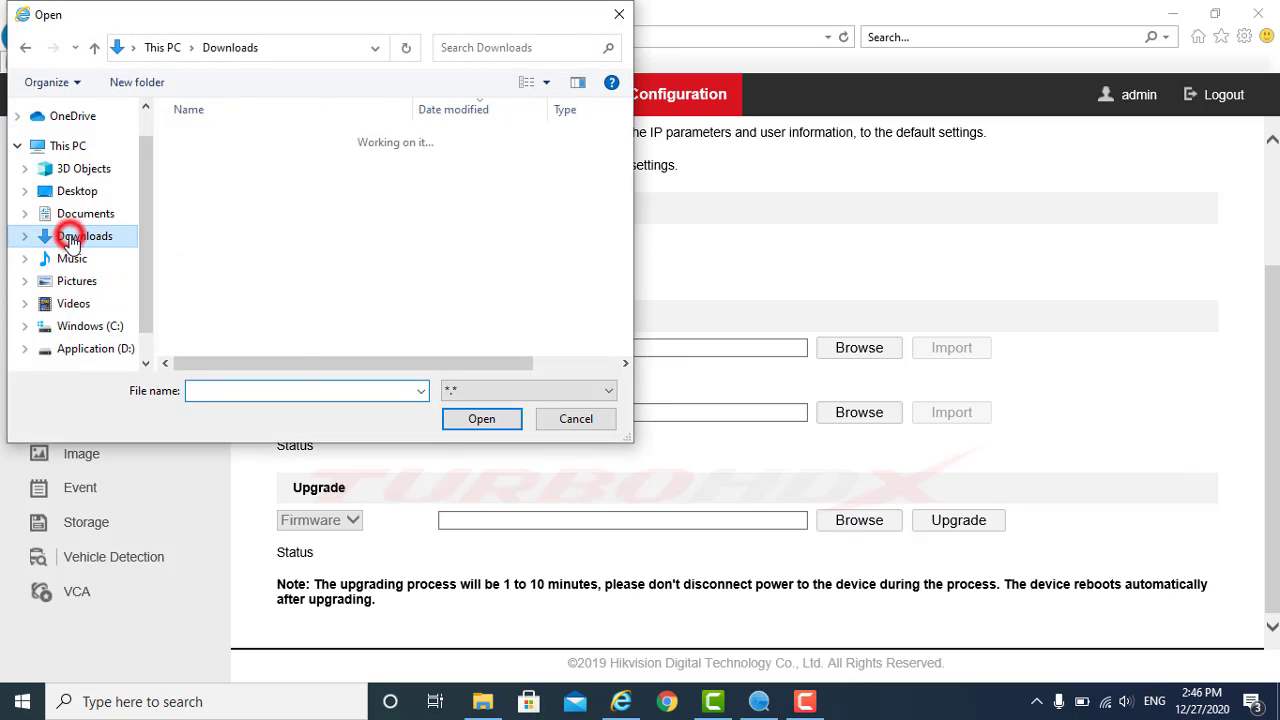
double_click(228, 168)
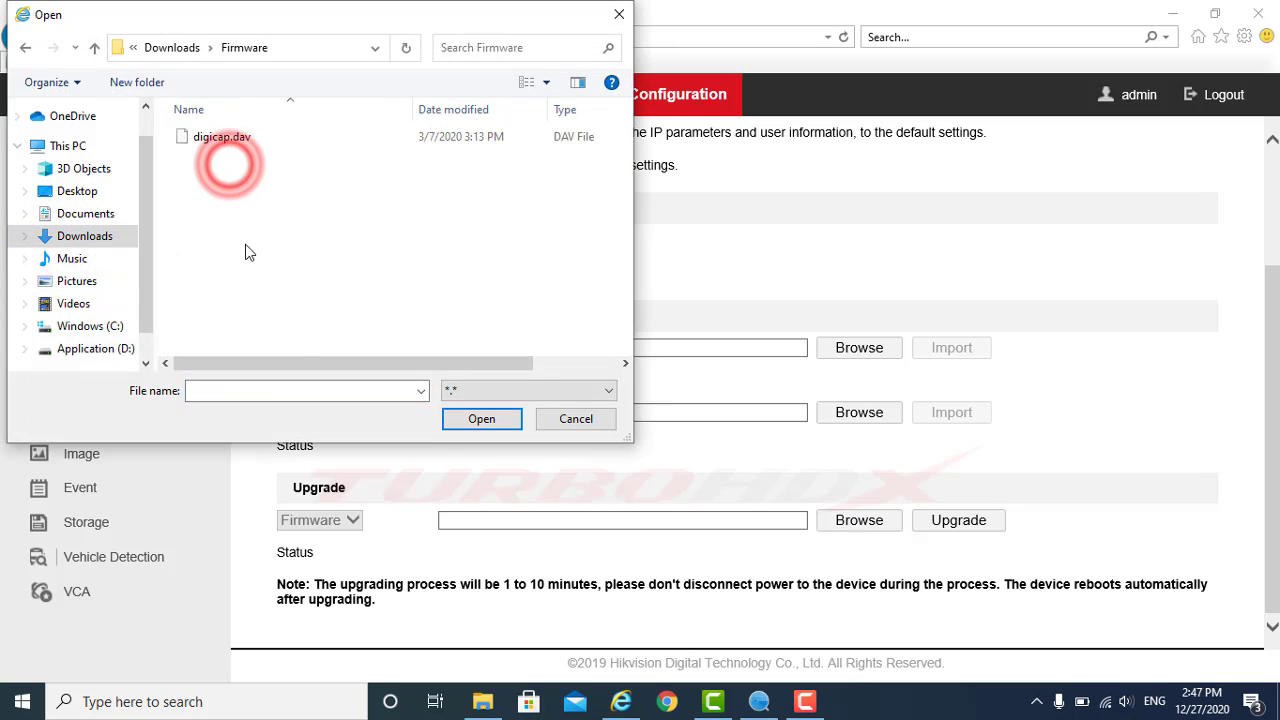
click(246, 139)
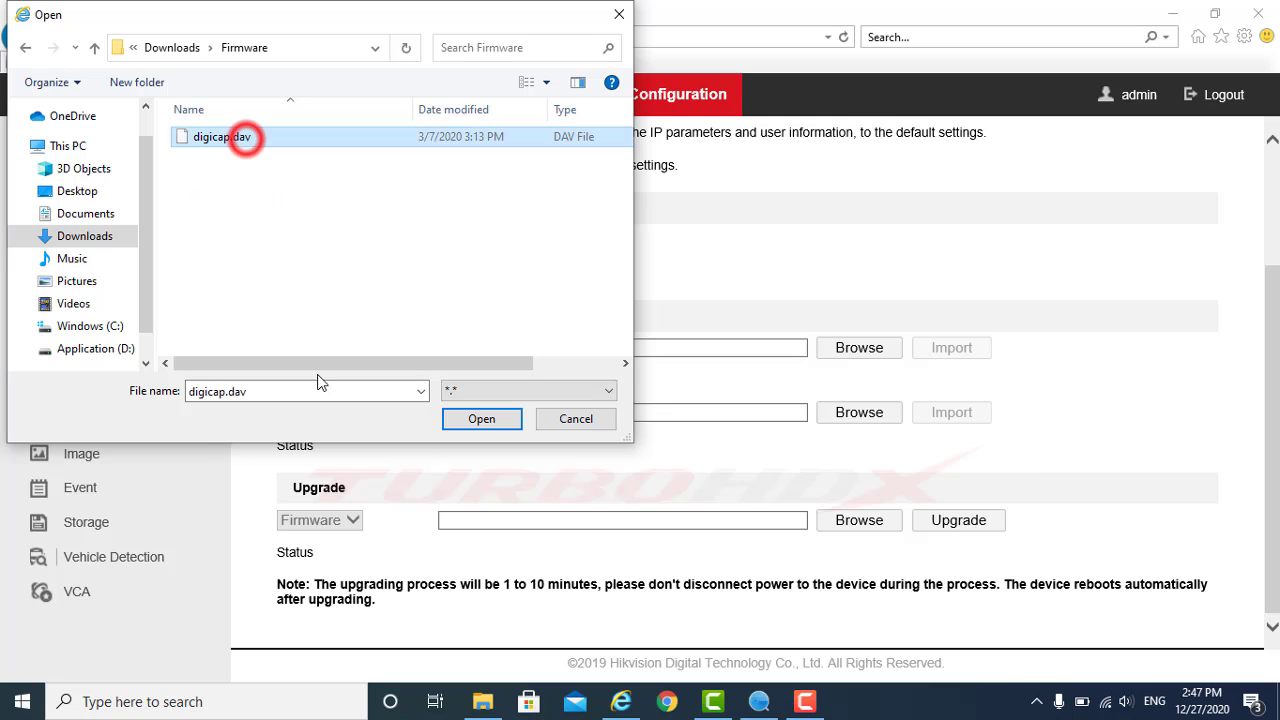
click(488, 422)
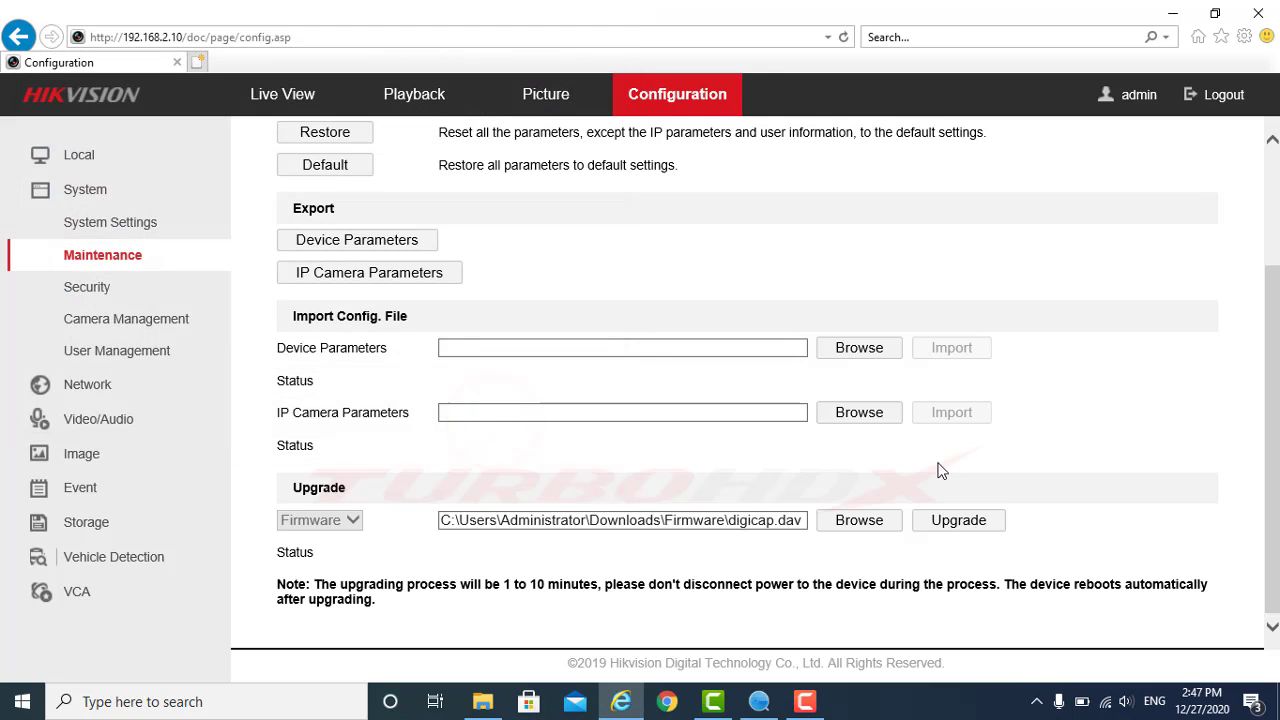
click(950, 522)
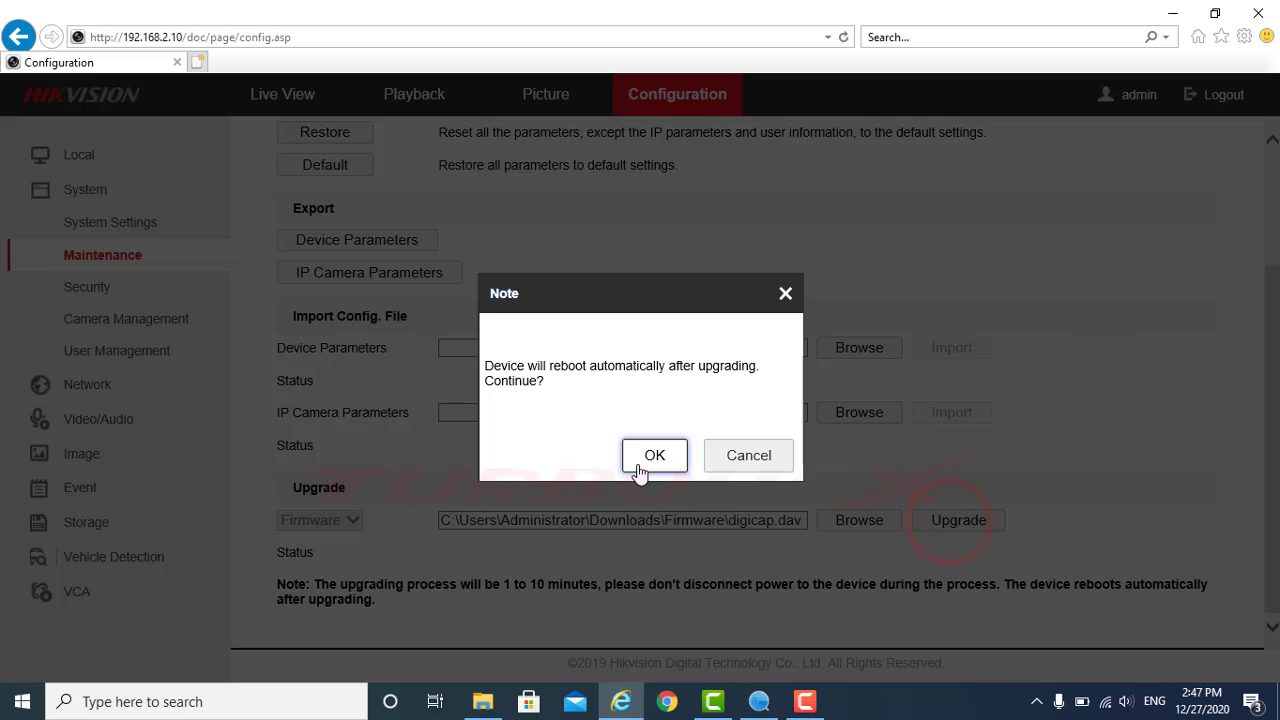
click(640, 468)
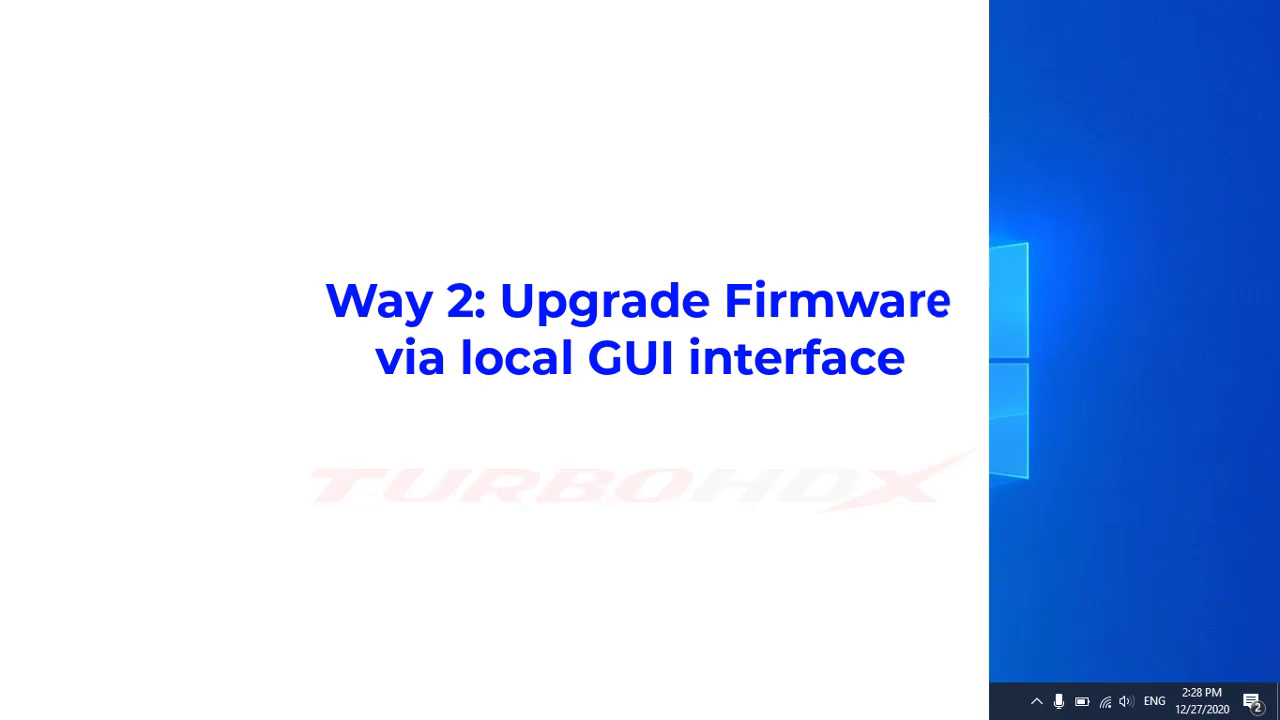
Step: Switch to File Explorer and open the format settings for the USB (E:) drive
key(super+e)
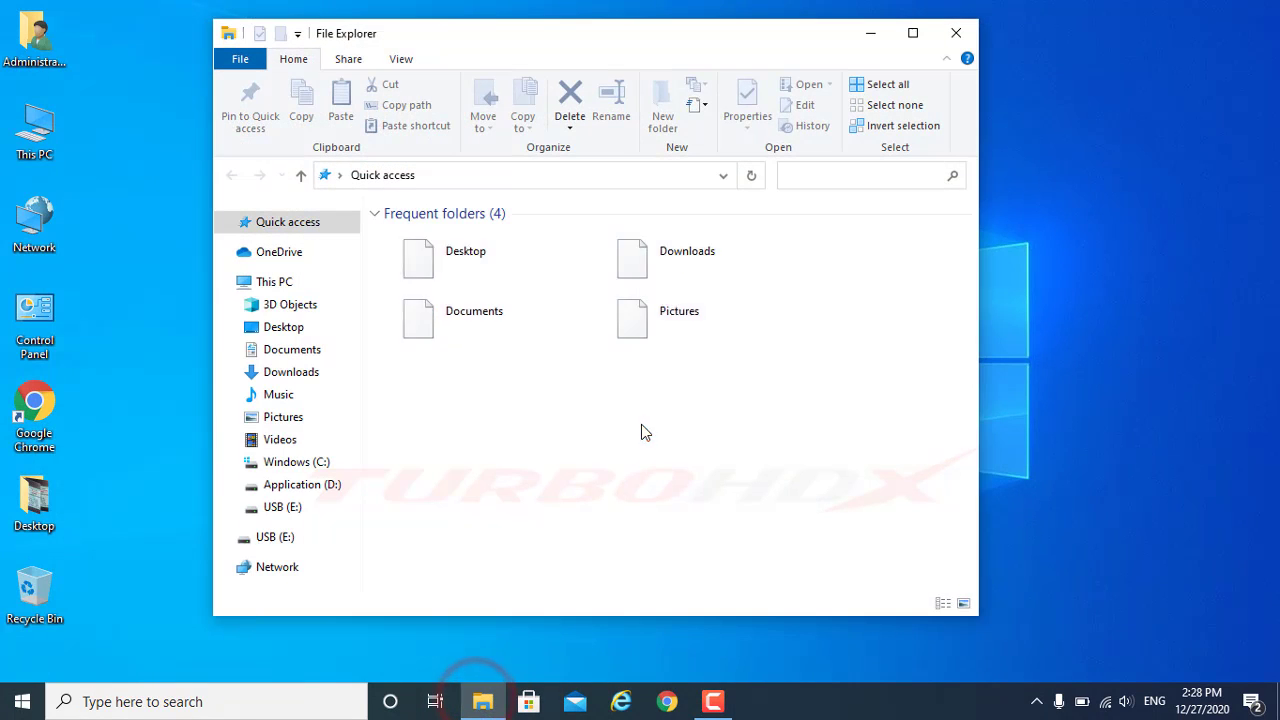
click(283, 508)
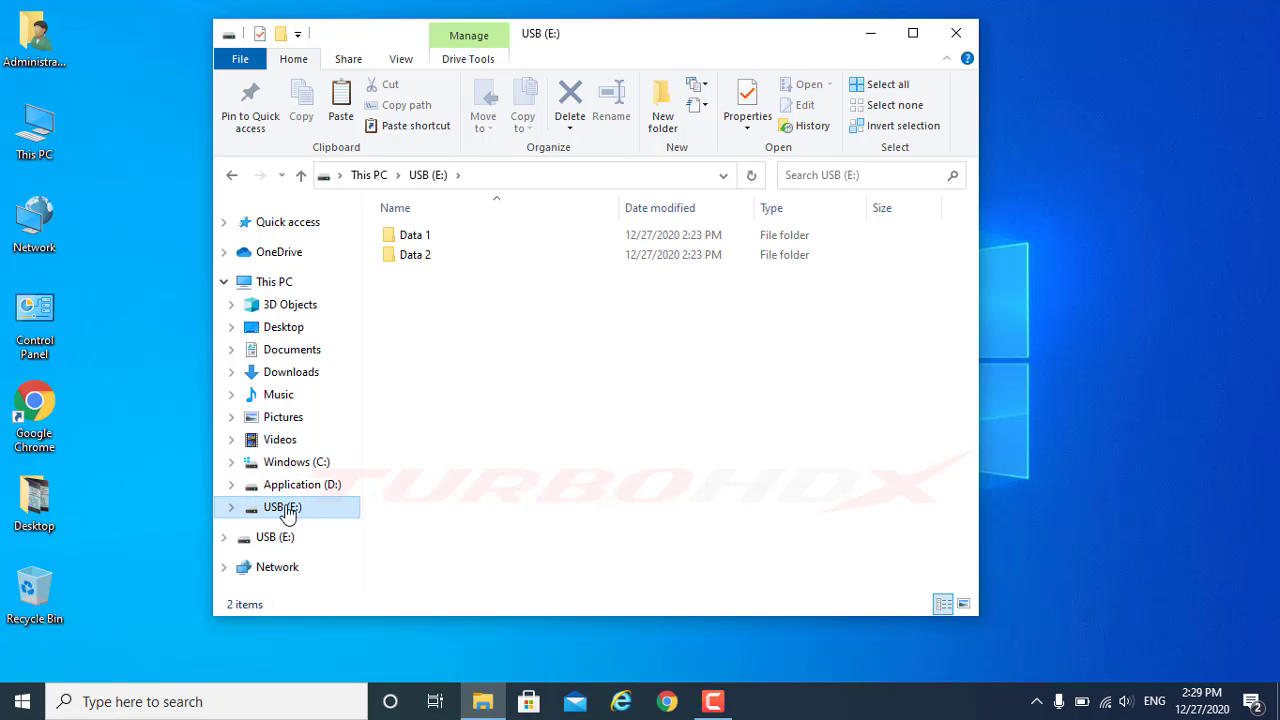
right_click(287, 512)
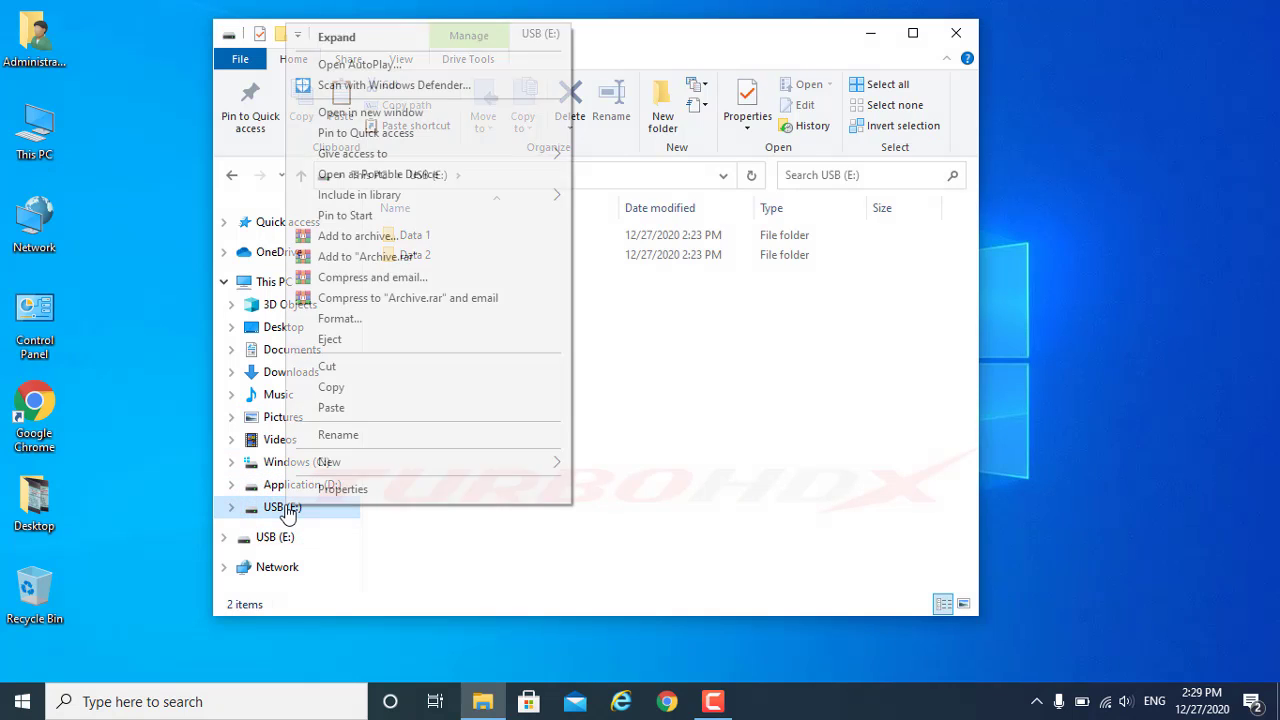
click(347, 328)
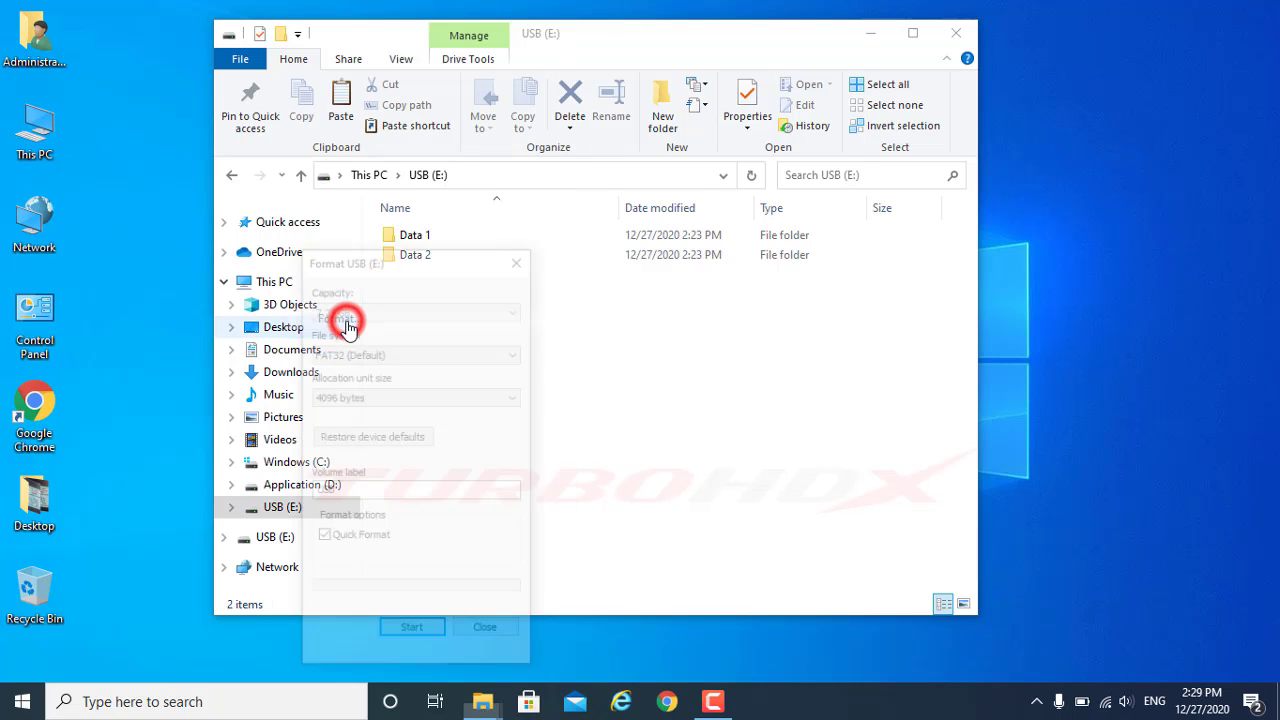
drag(402, 262, 656, 185)
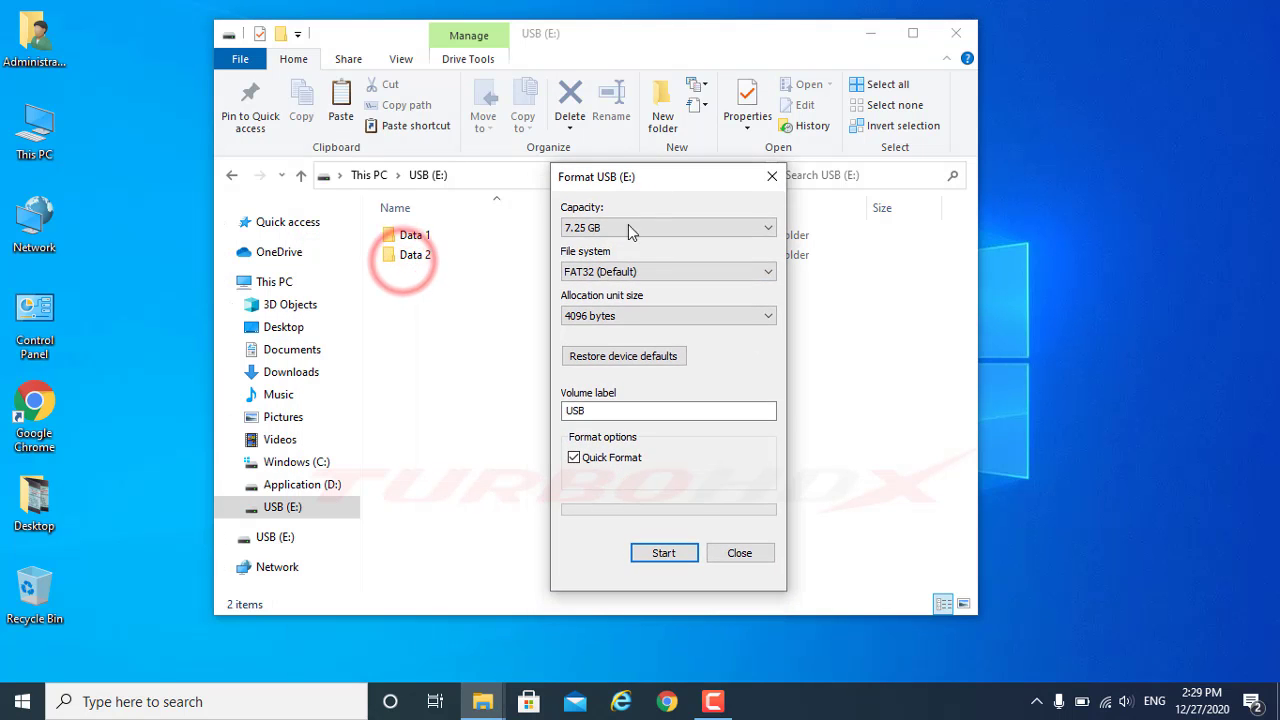
Step: Quick-format the USB (E:) drive with the FAT32 file system and close the format dialog
click(586, 273)
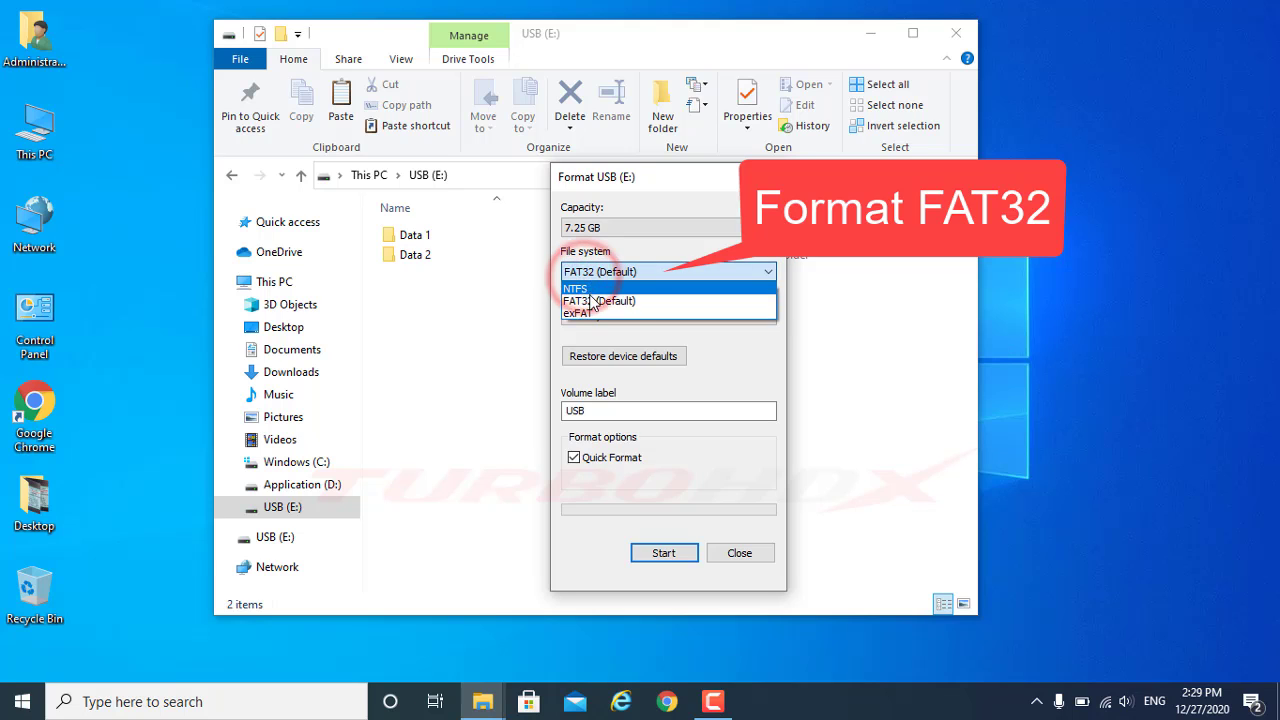
click(586, 294)
click(598, 273)
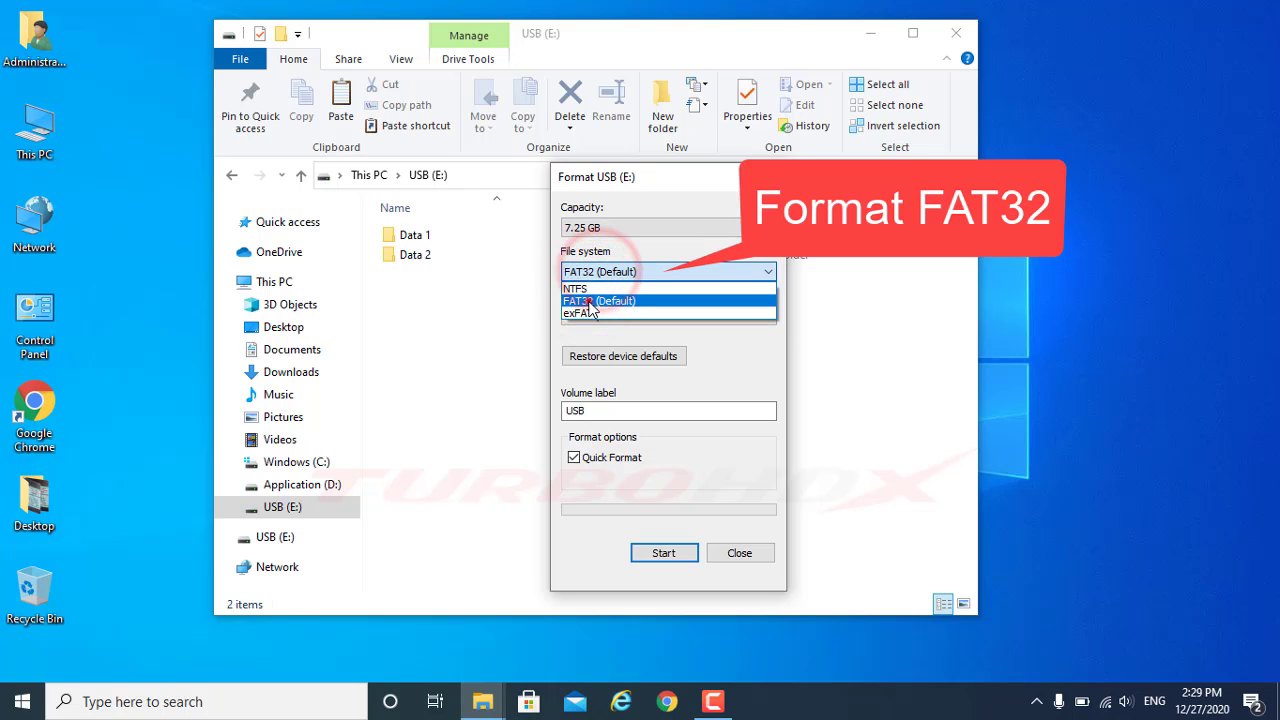
click(588, 290)
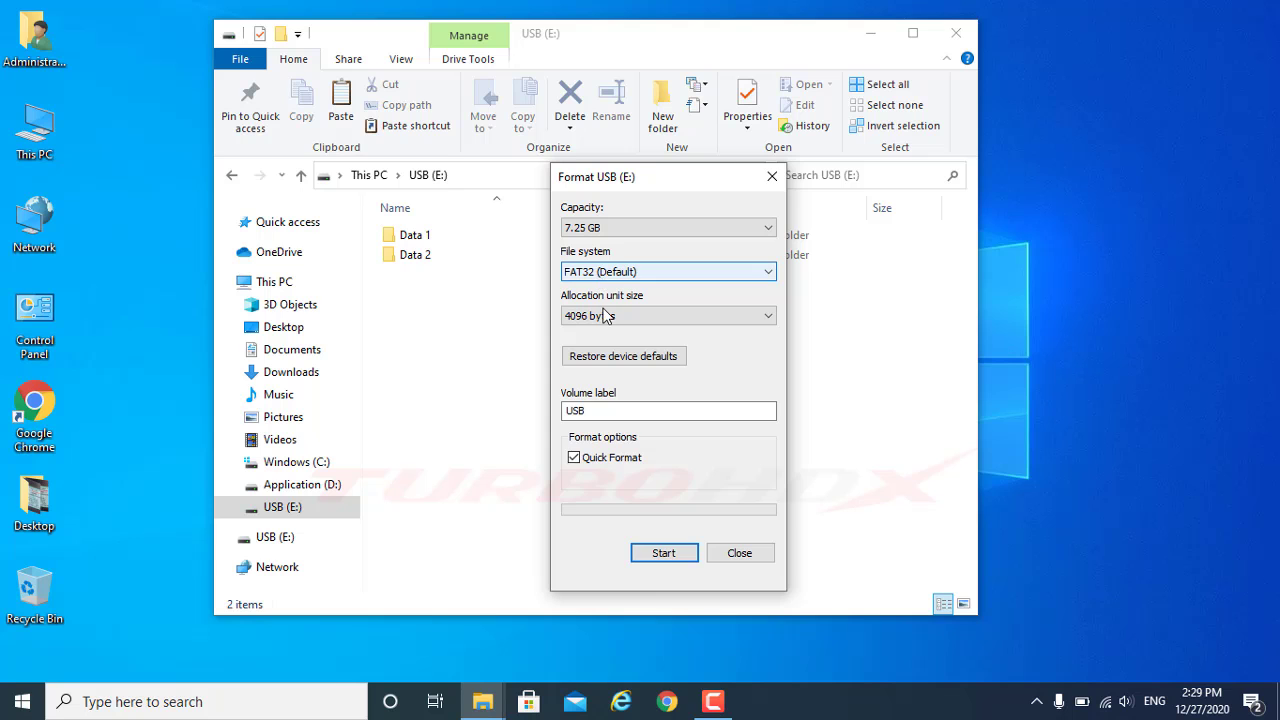
click(663, 553)
click(663, 553)
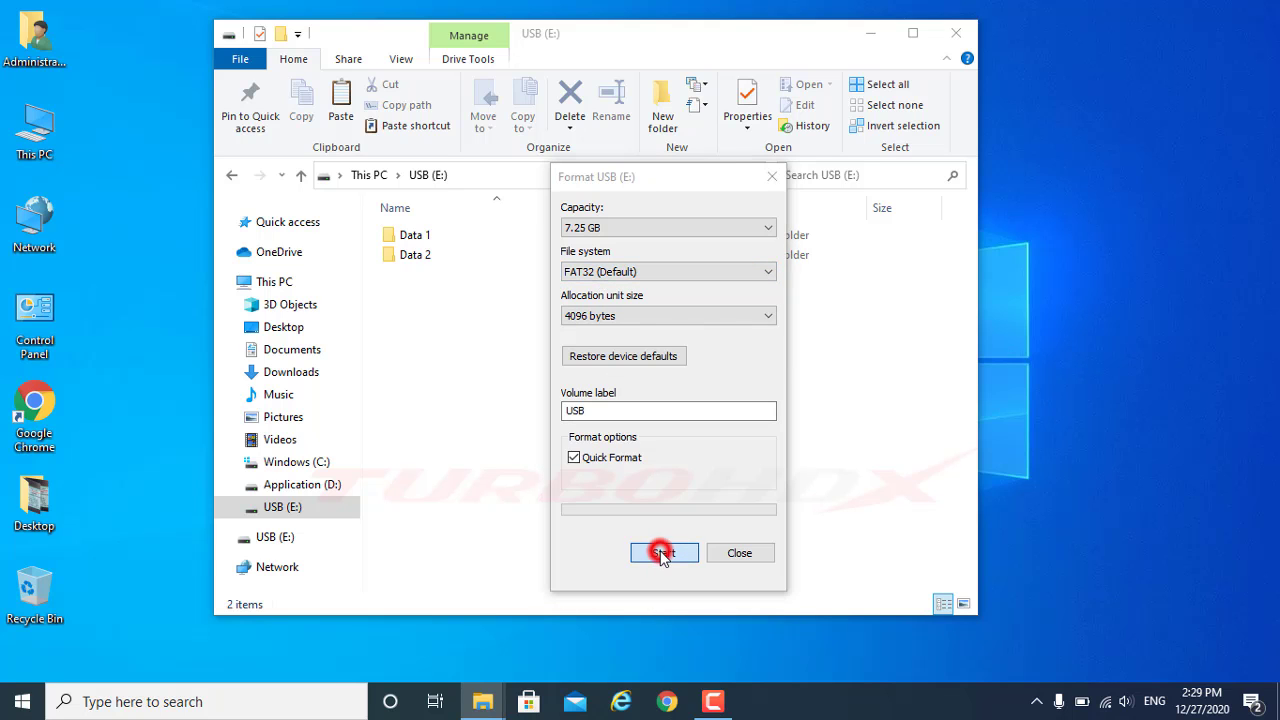
click(684, 351)
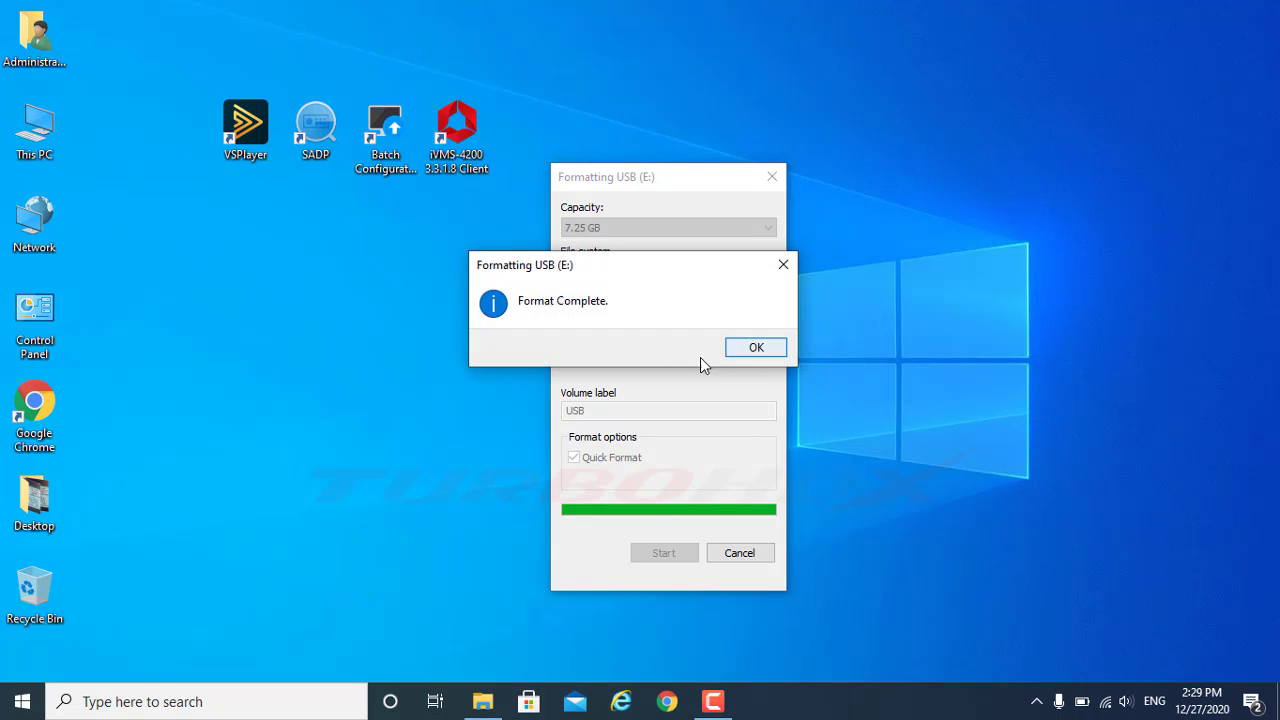
click(742, 348)
click(746, 554)
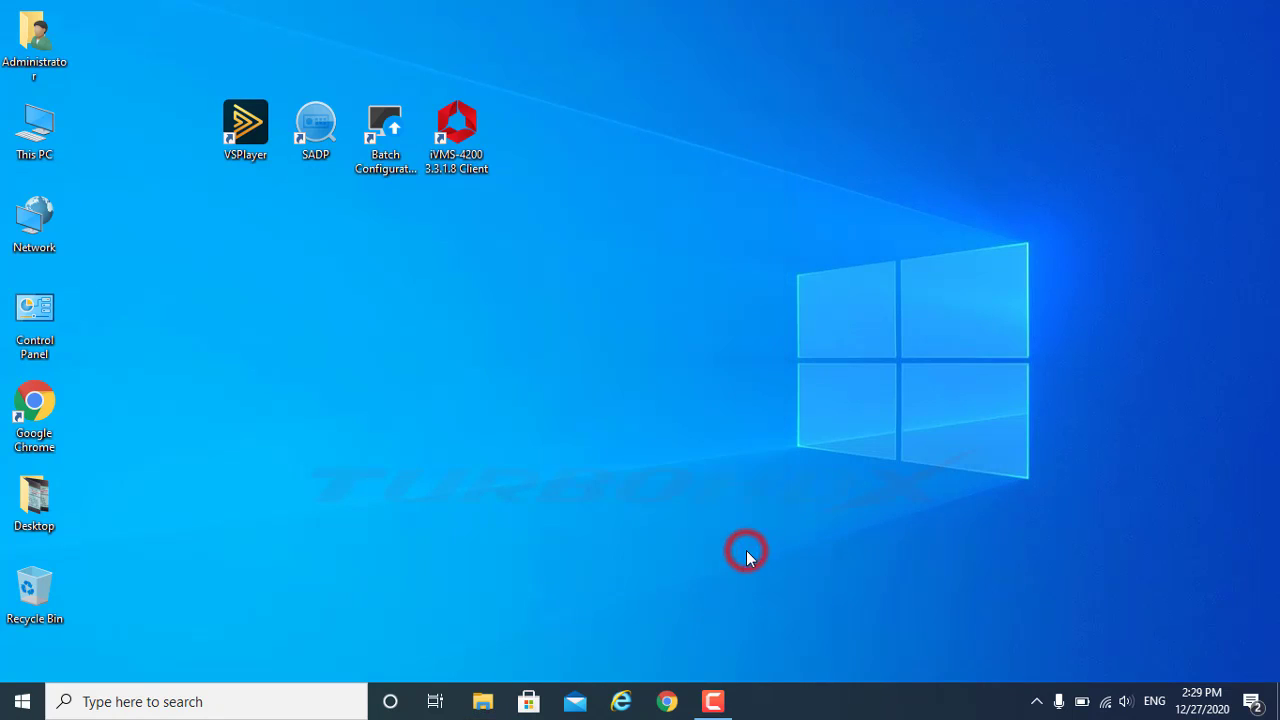
Step: Copy the firmware file digicap.dav from the Firmware folder in Downloads
click(484, 703)
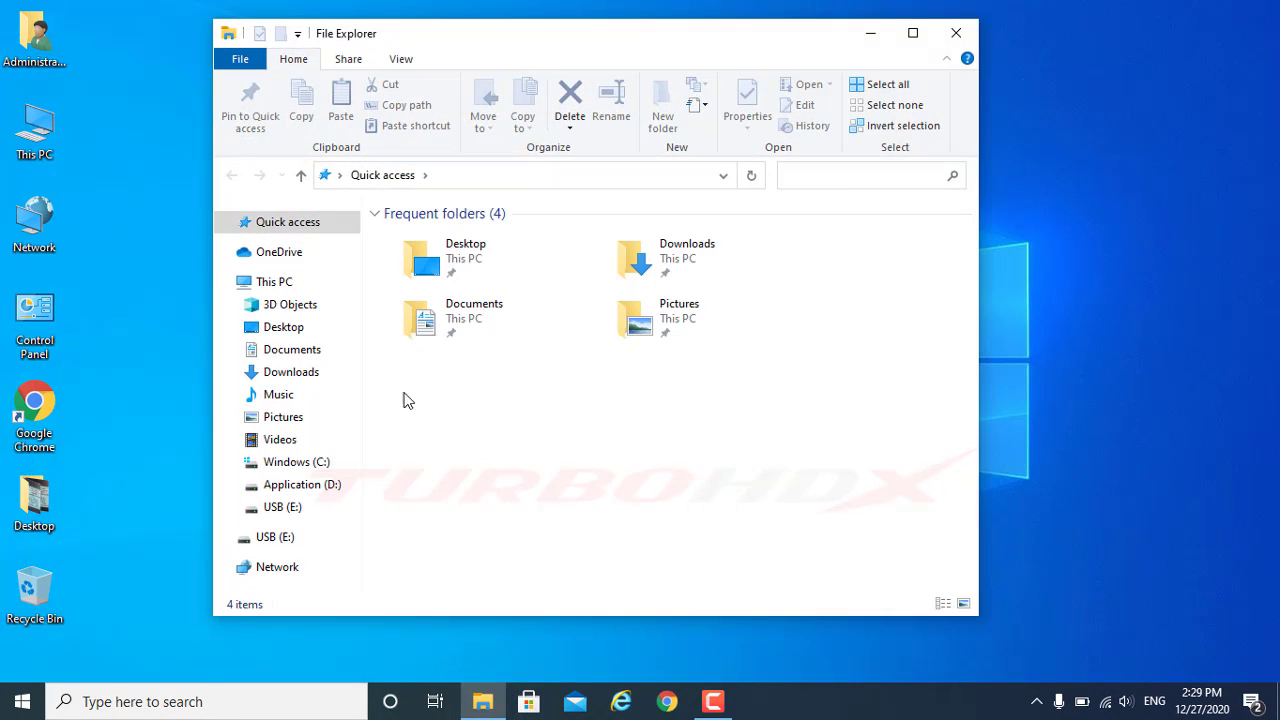
click(289, 371)
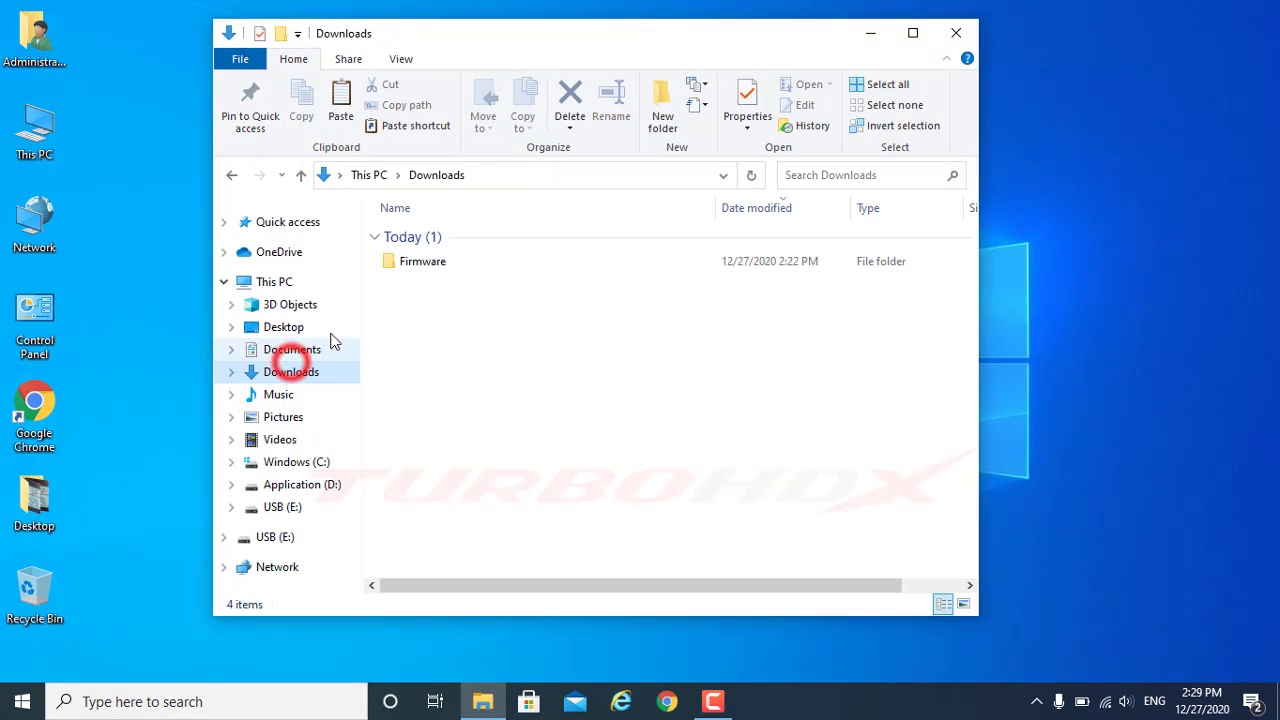
double_click(435, 263)
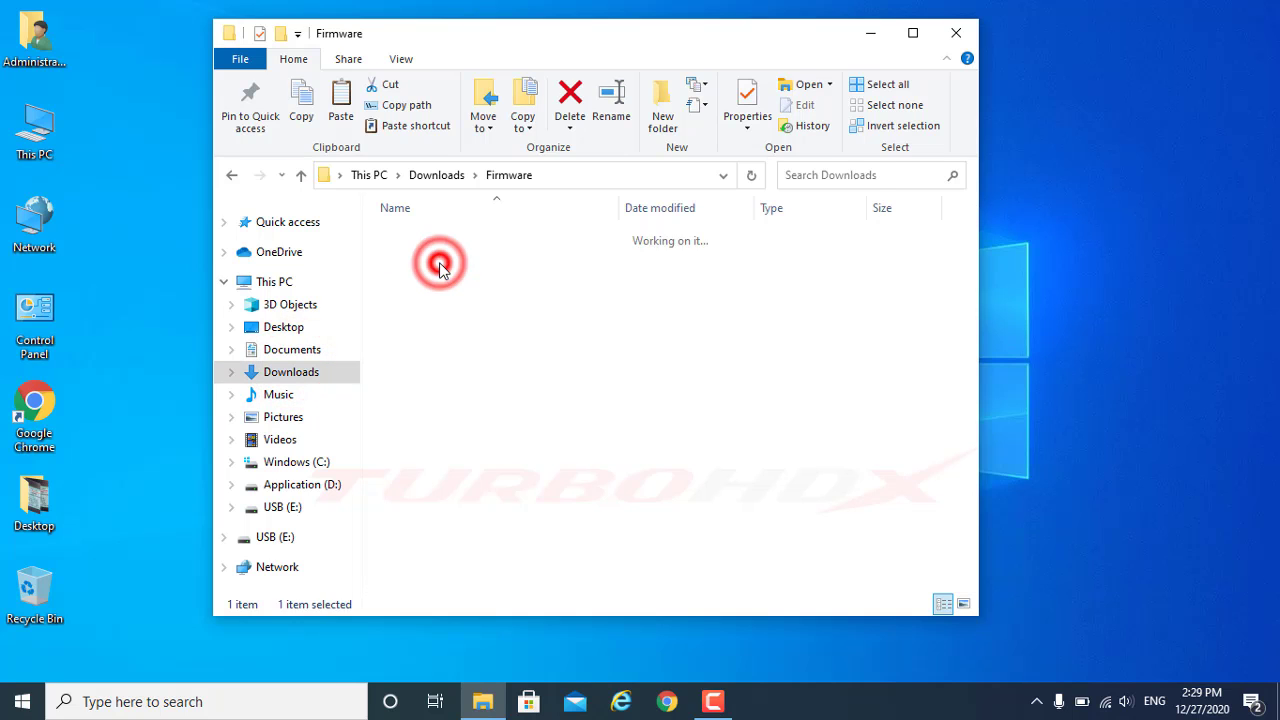
click(421, 242)
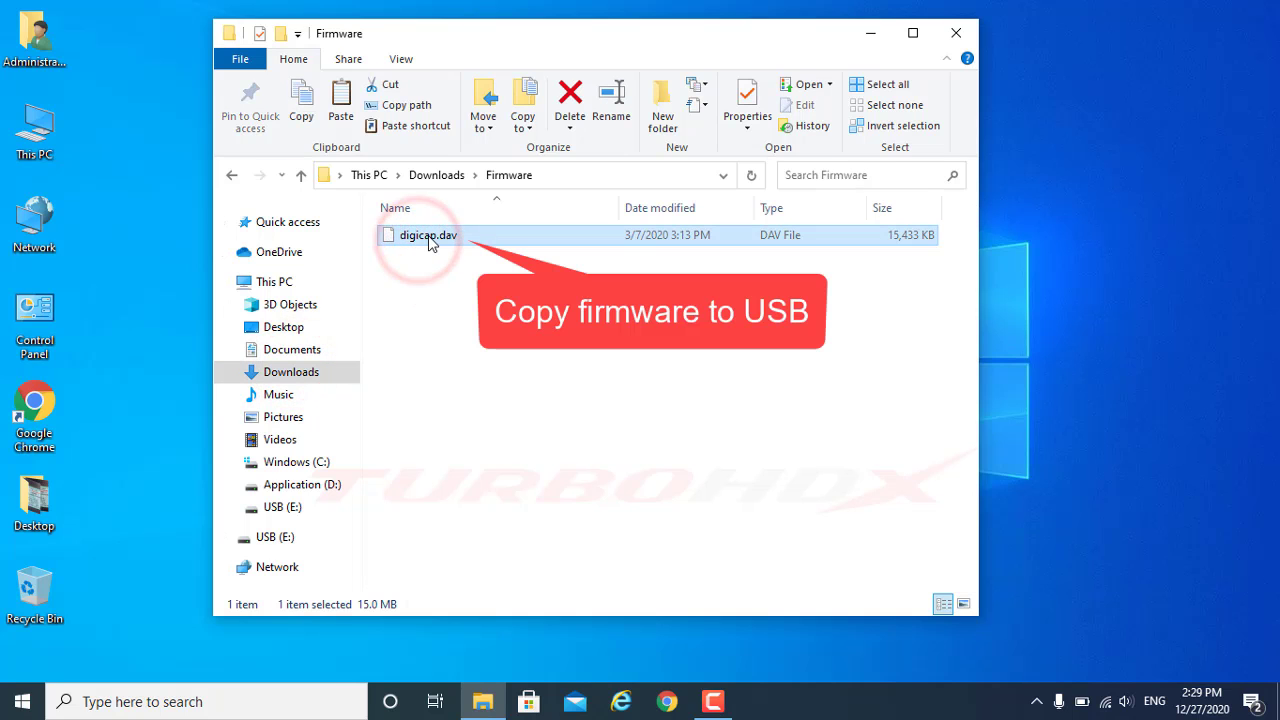
right_click(427, 242)
click(495, 531)
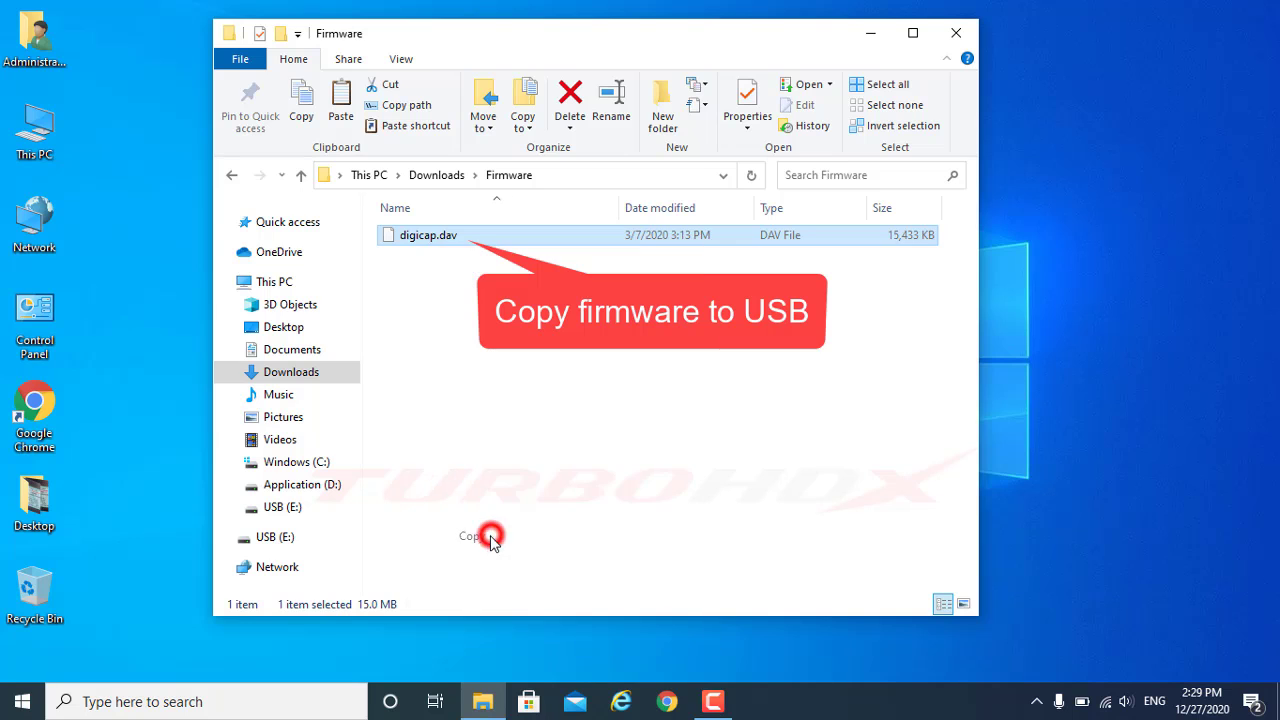
Step: Paste the copied firmware file into the root of the USB (E:) drive and close File Explorer
click(283, 507)
right_click(496, 350)
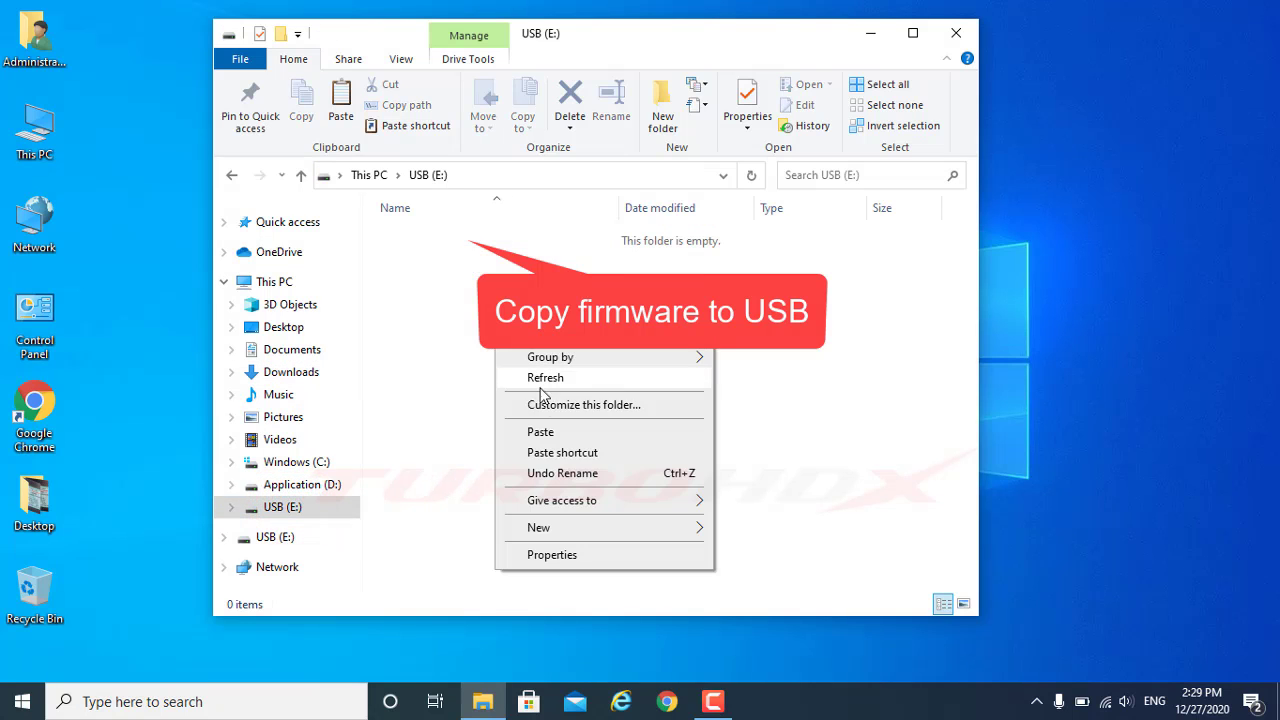
click(541, 432)
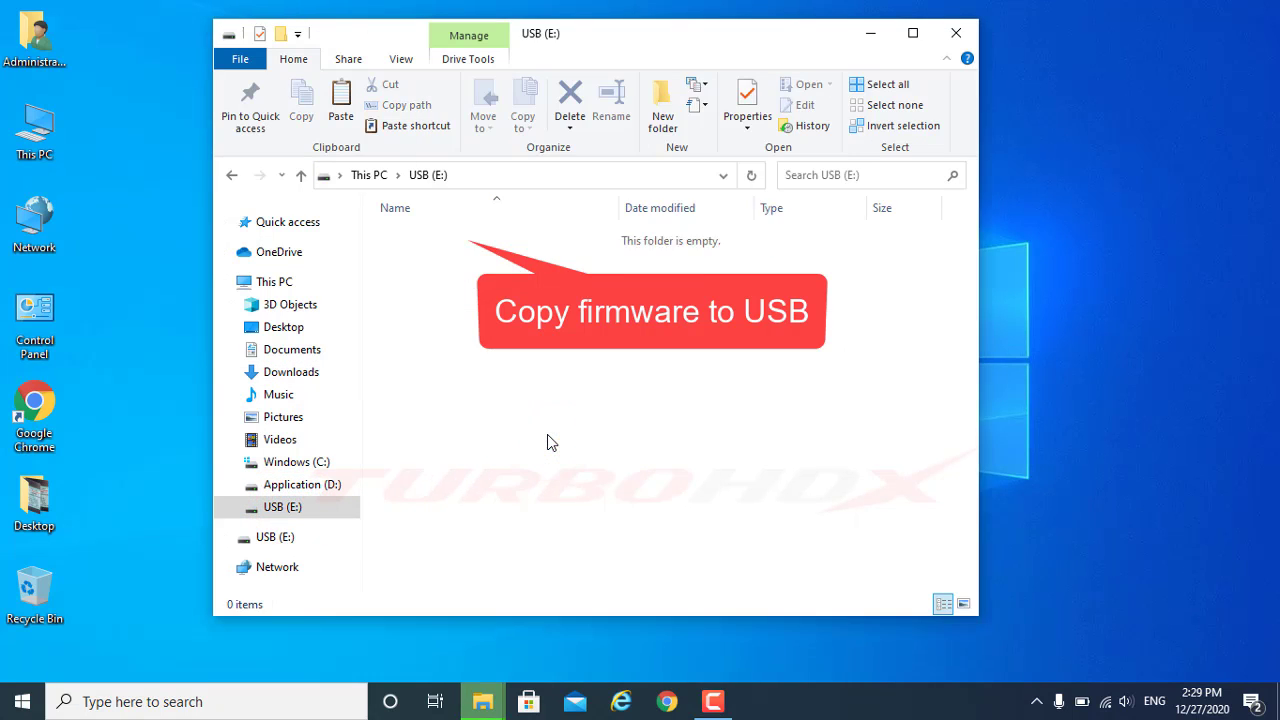
click(469, 334)
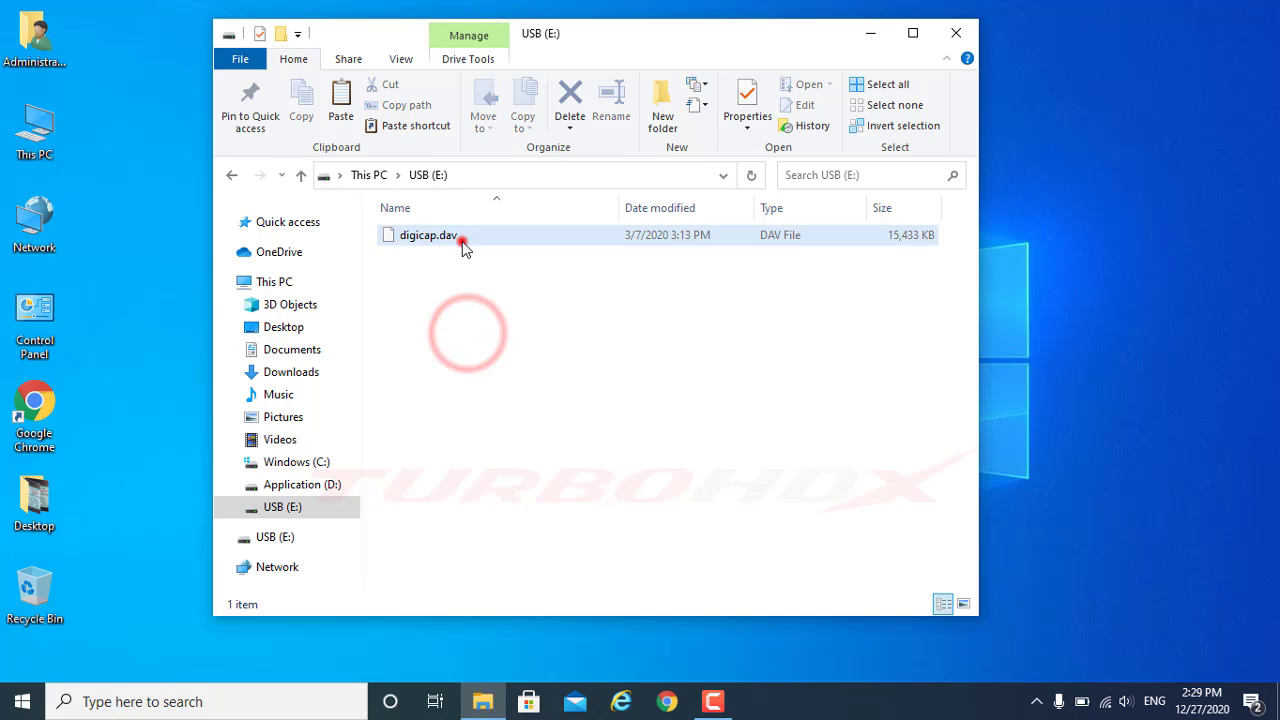
click(462, 245)
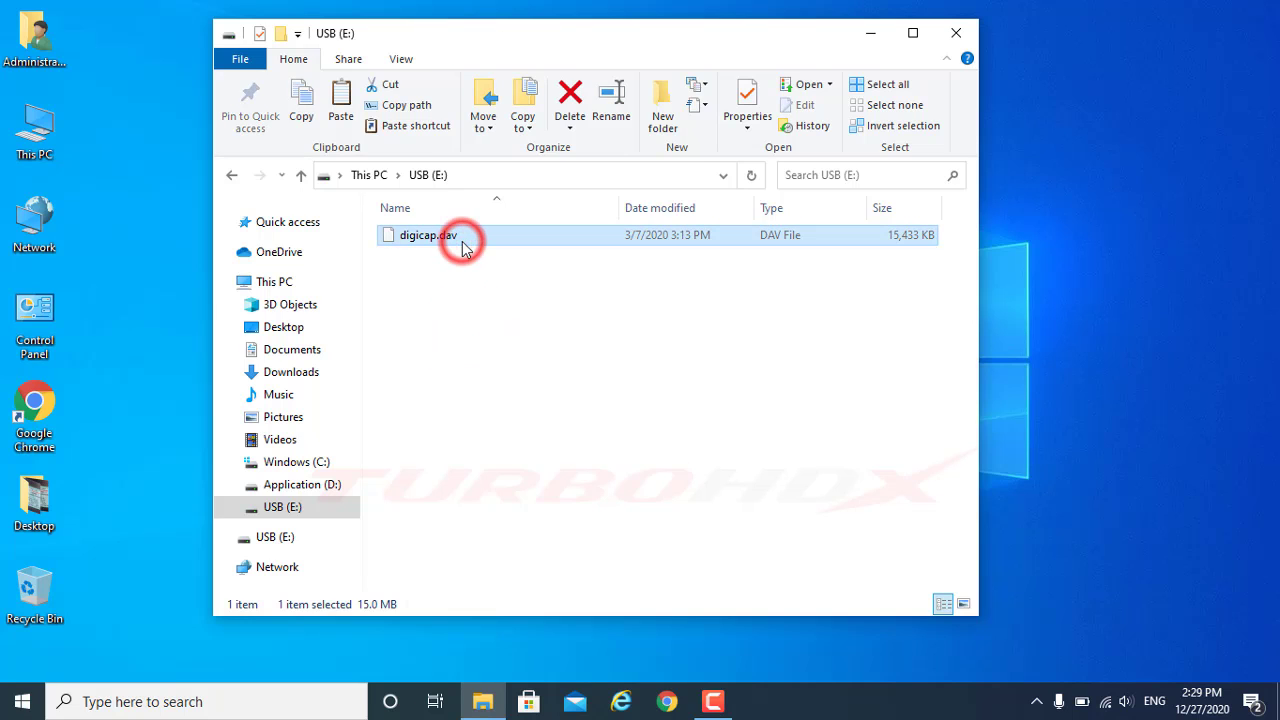
click(538, 362)
click(946, 34)
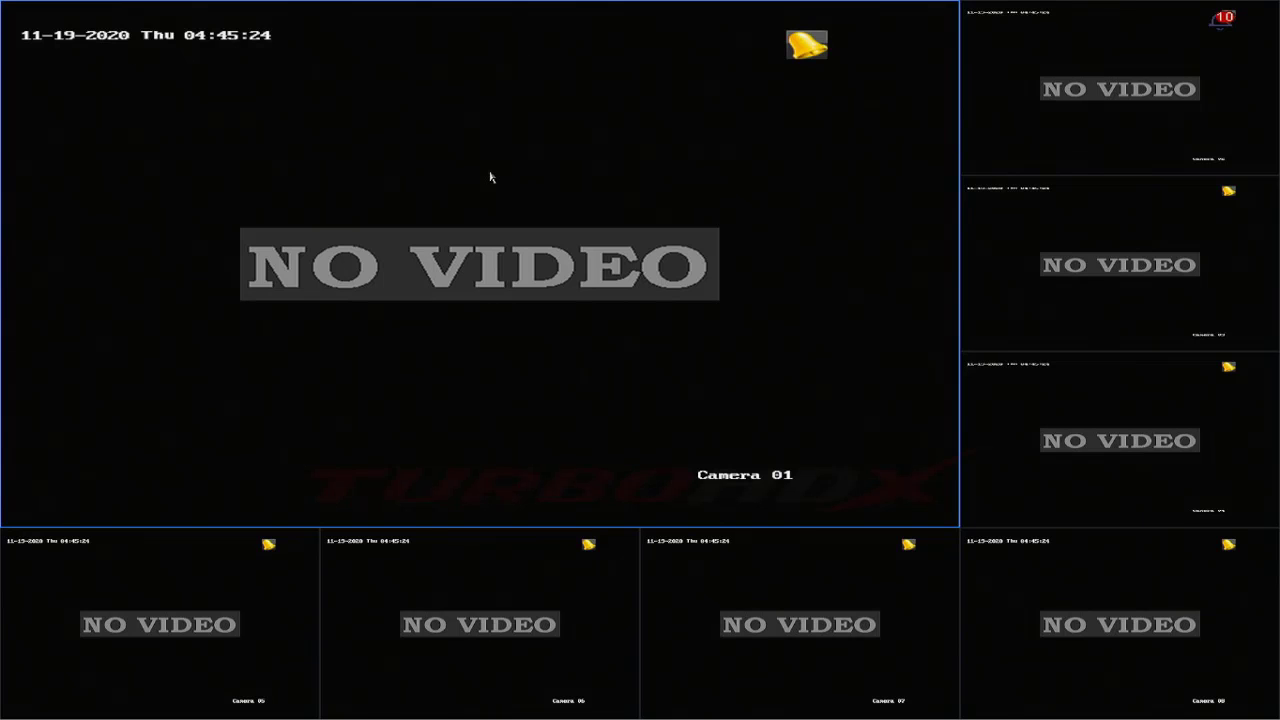
Step: Log in to the DVR's local GUI as admin by entering the account password
right_click(490, 177)
click(560, 393)
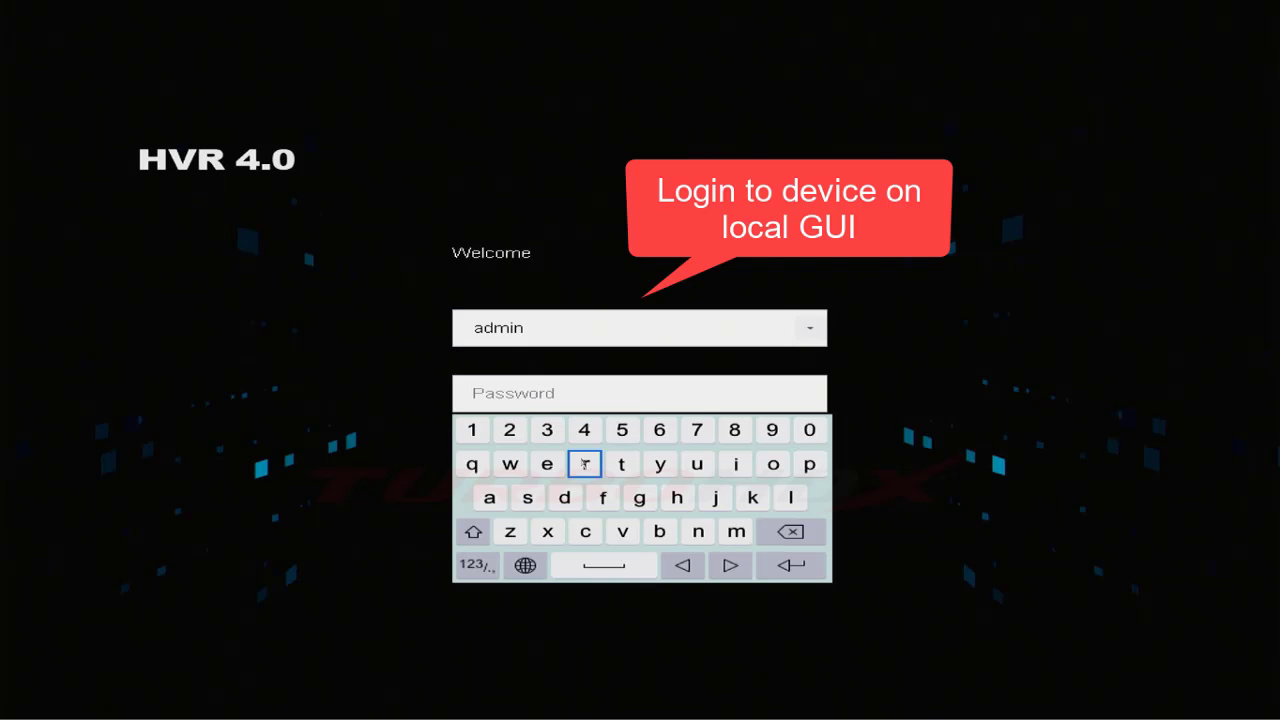
click(488, 498)
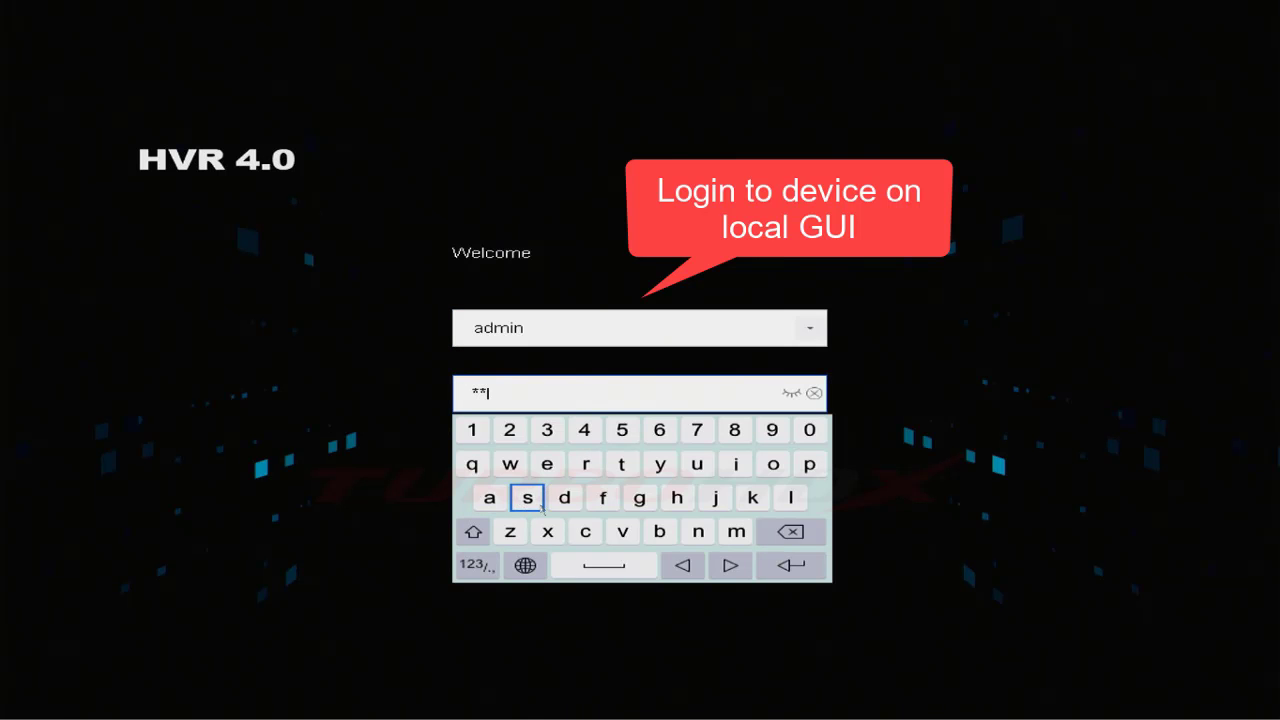
click(566, 500)
click(510, 464)
click(584, 430)
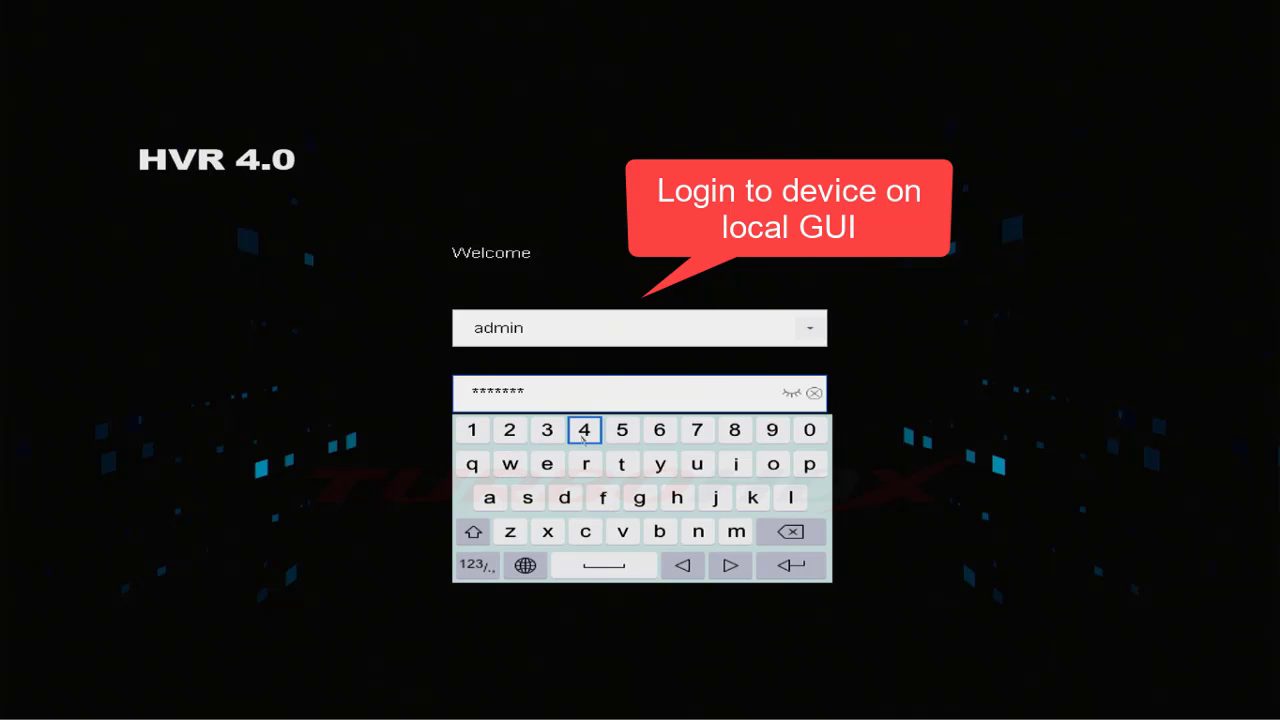
click(584, 430)
click(799, 563)
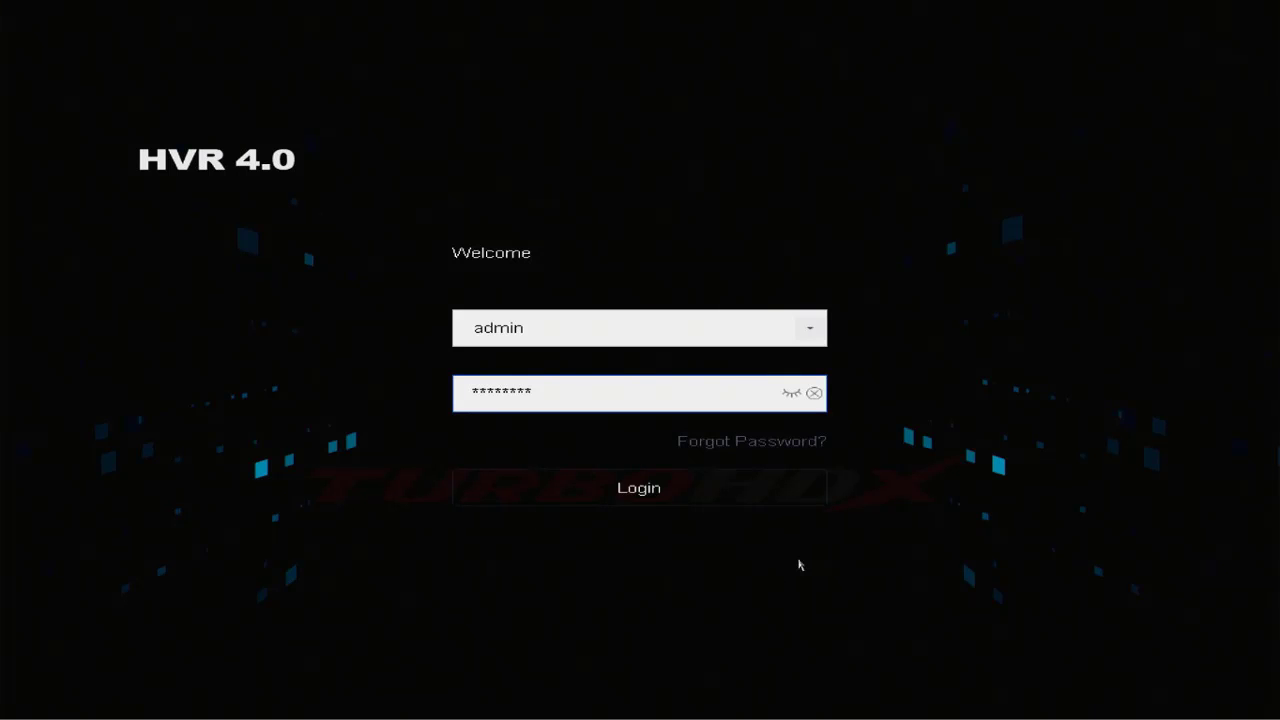
click(656, 495)
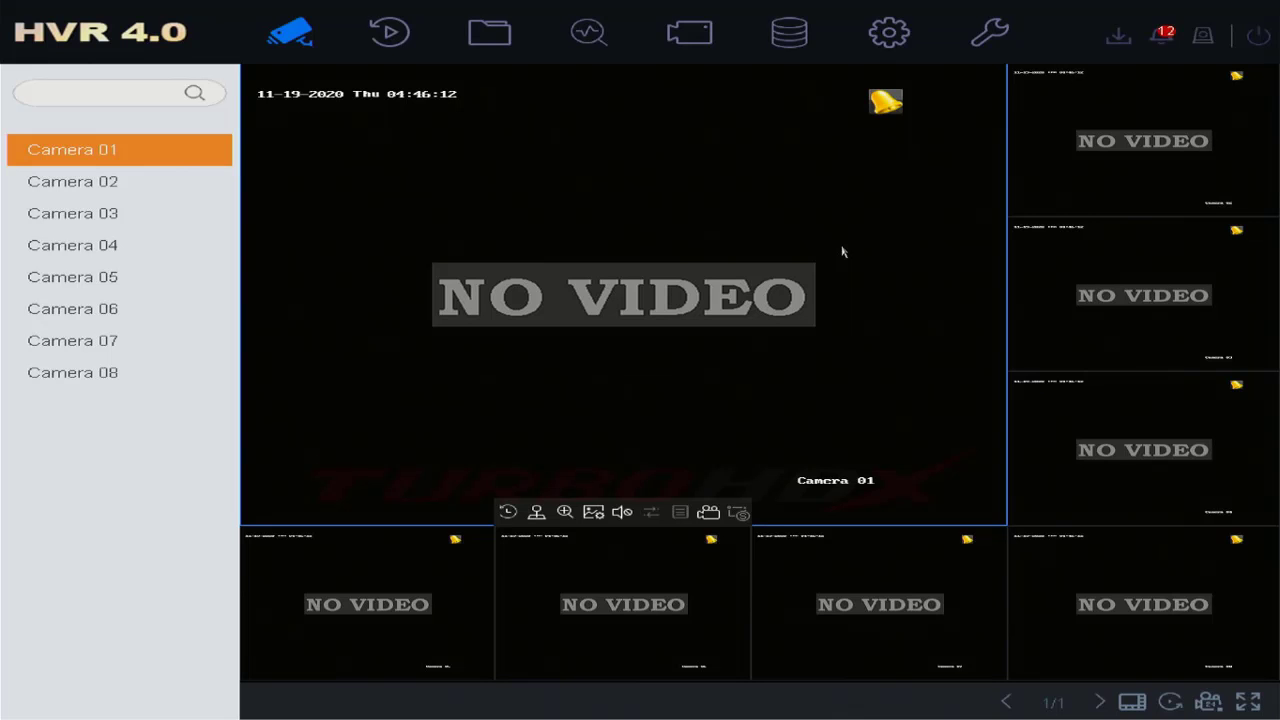
Step: Open Local Upgrade in the DVR's maintenance settings and choose USB Flash Disk 1-1 as the source device
click(989, 38)
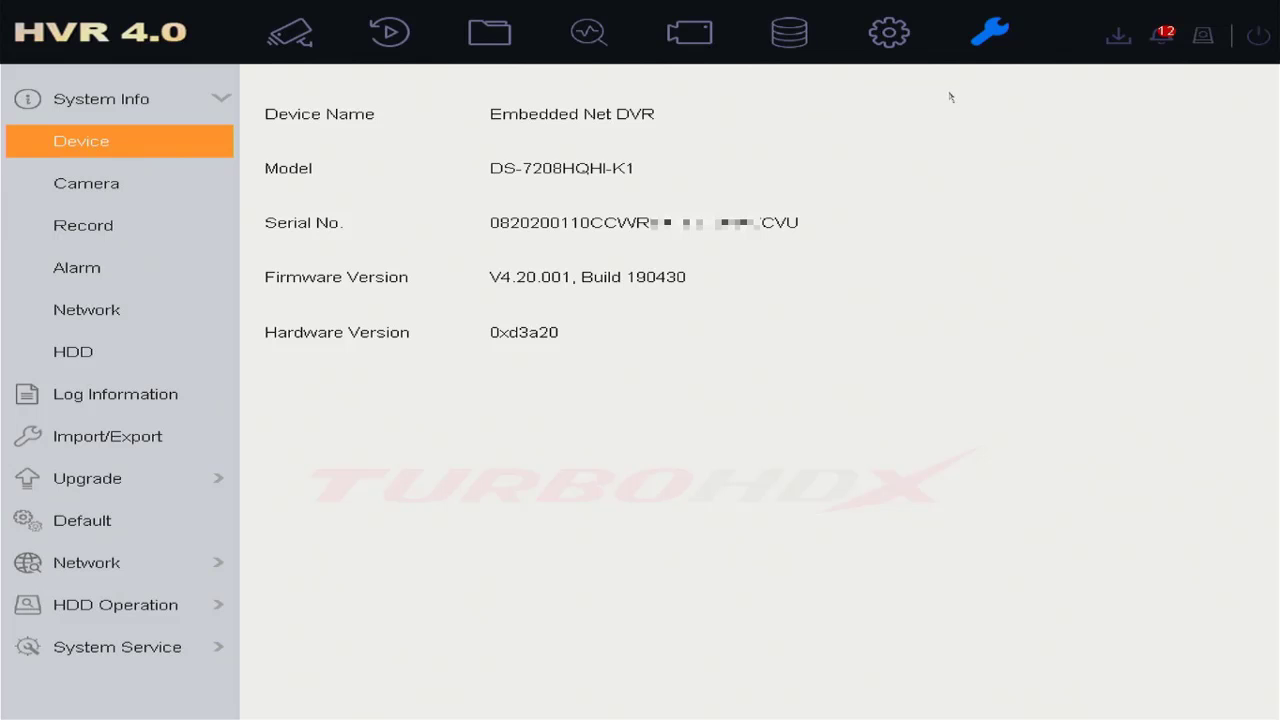
click(136, 480)
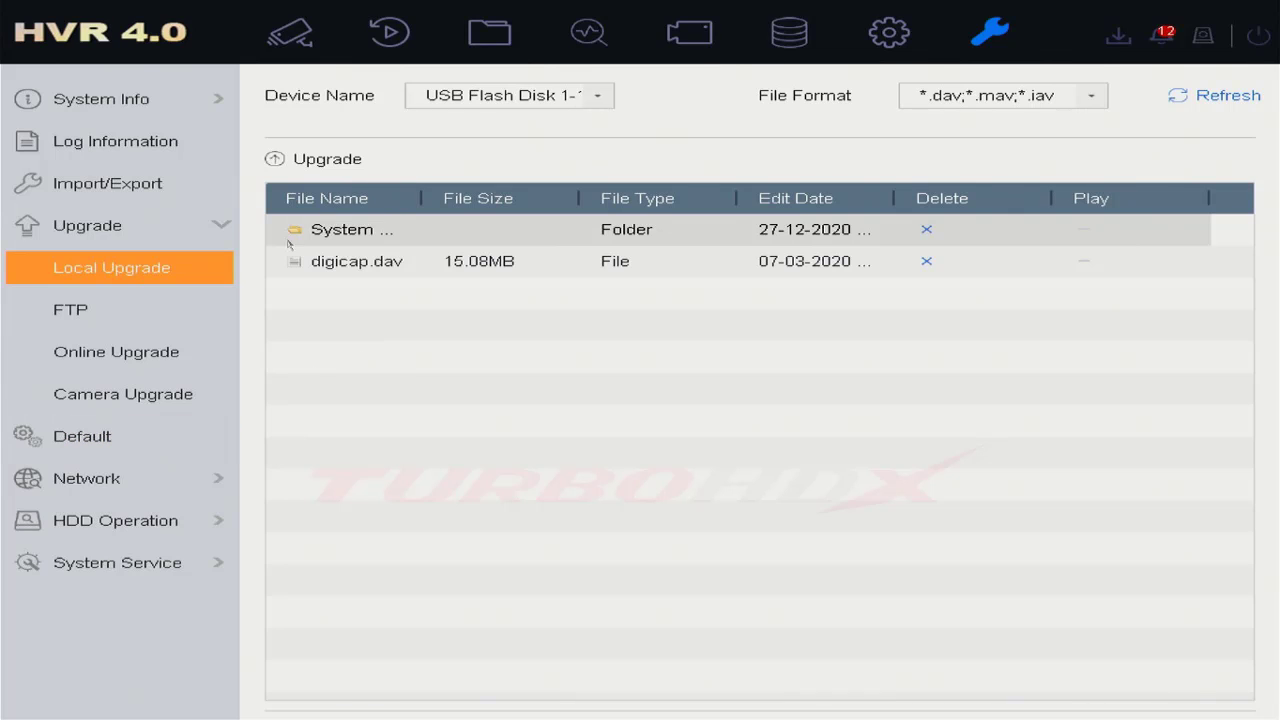
click(600, 100)
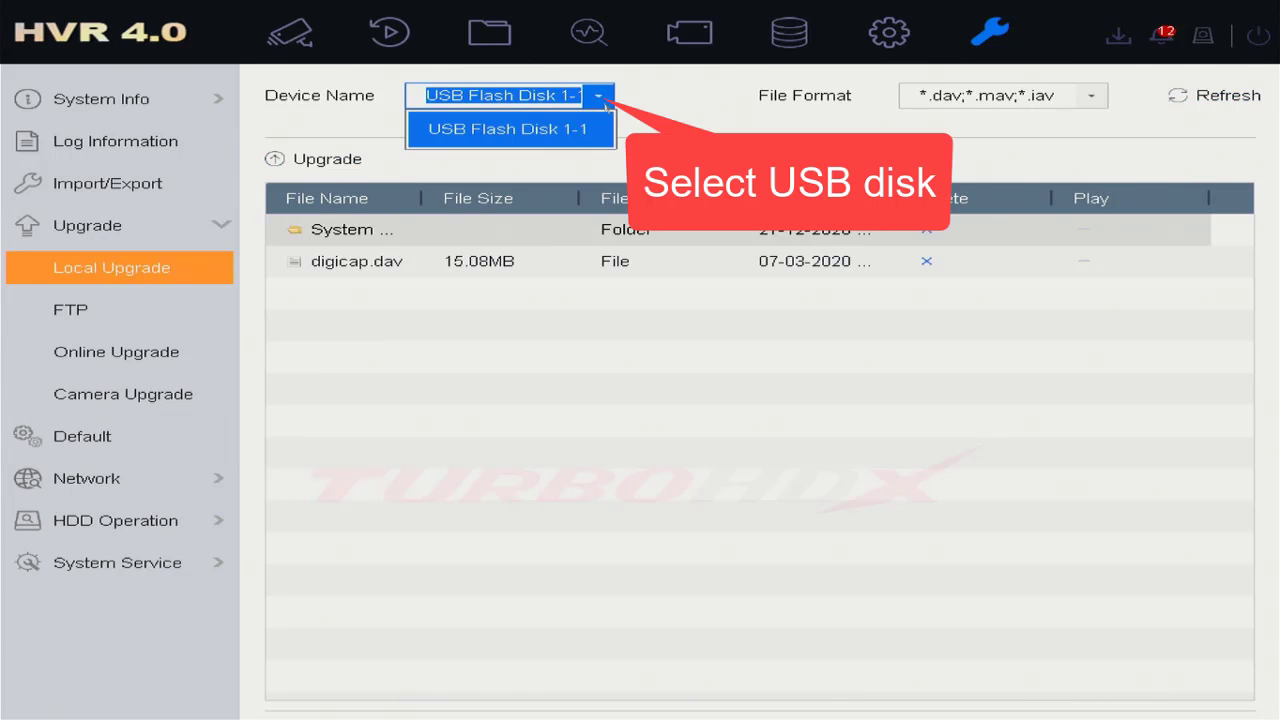
click(566, 128)
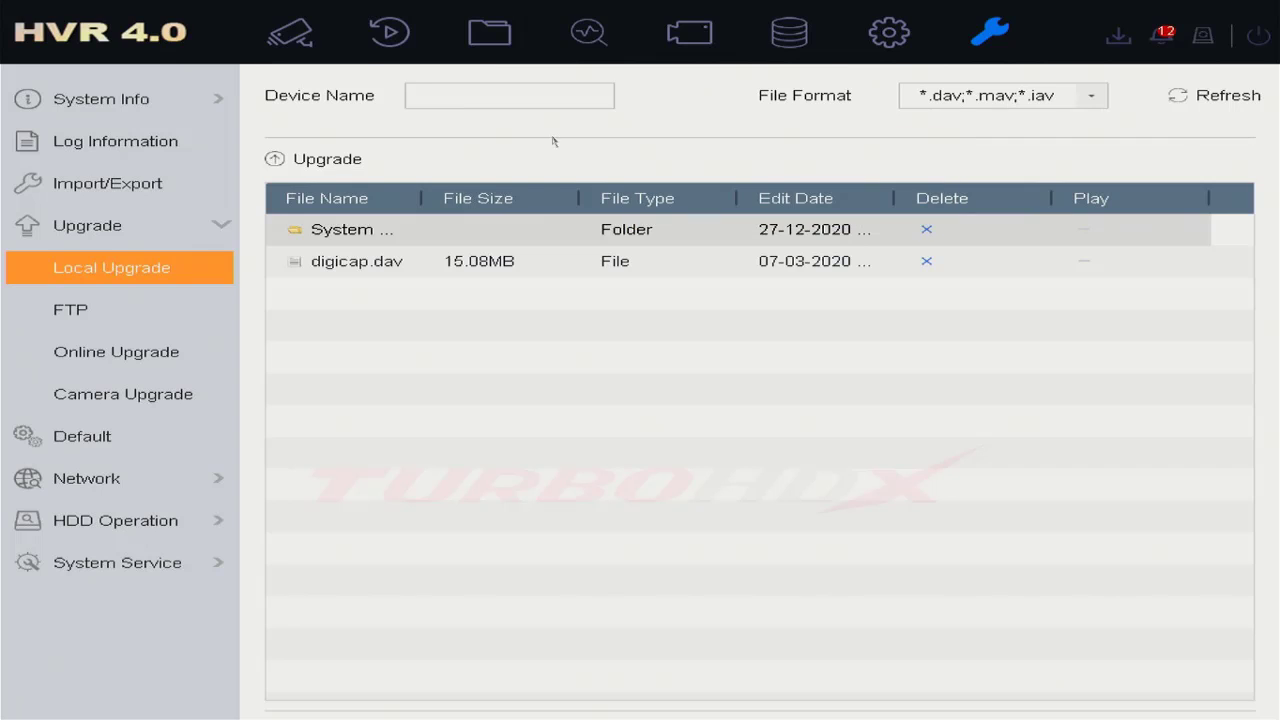
Step: Start the local firmware upgrade with digicap.dav and accept the automatic reboot
click(457, 262)
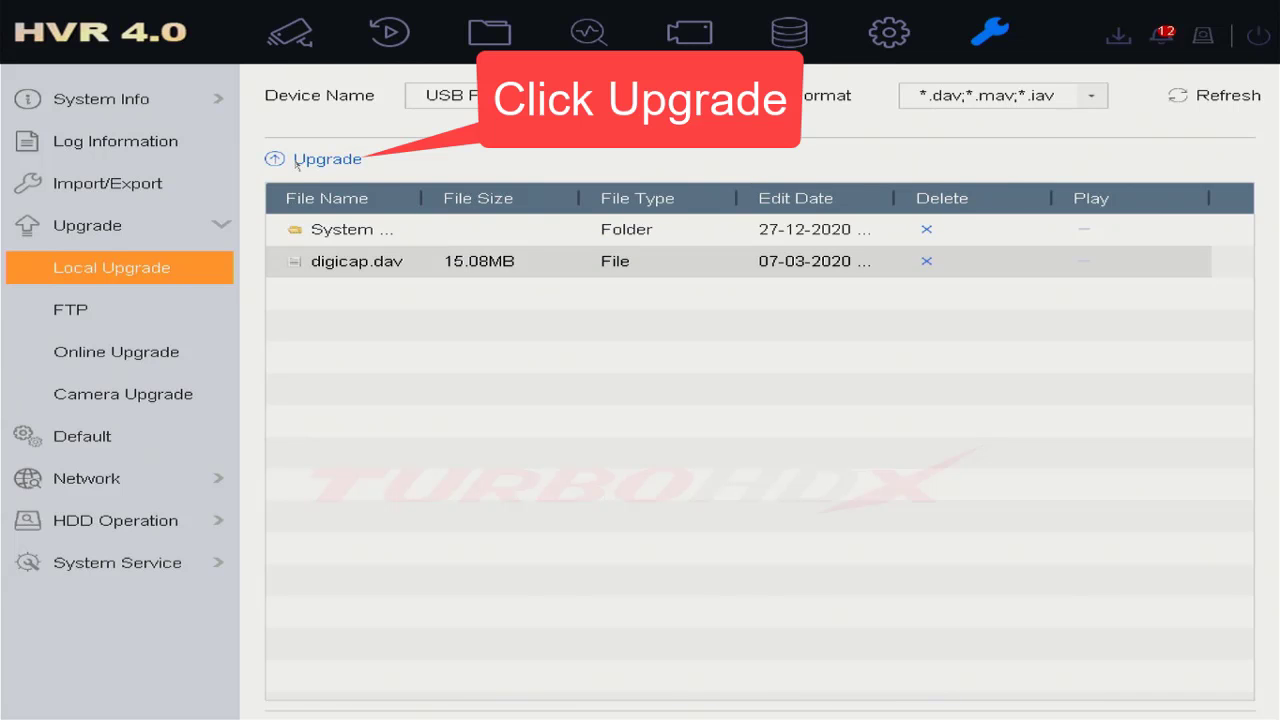
click(323, 162)
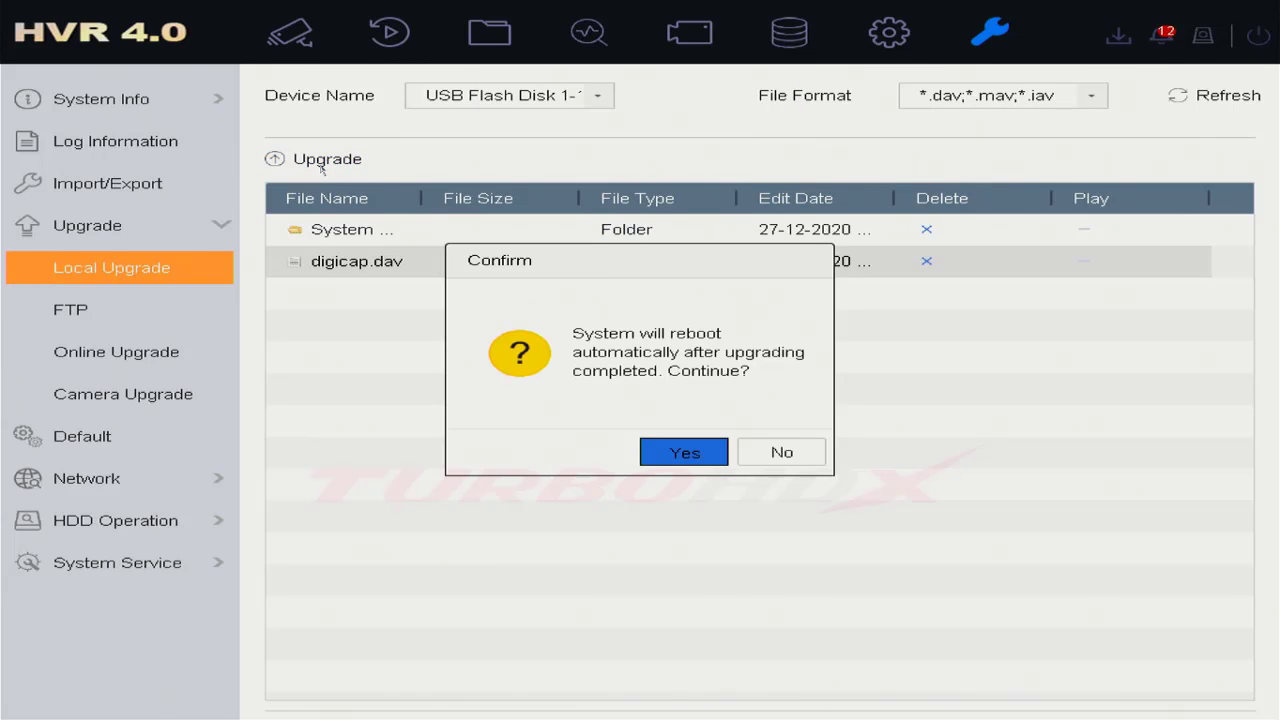
click(686, 455)
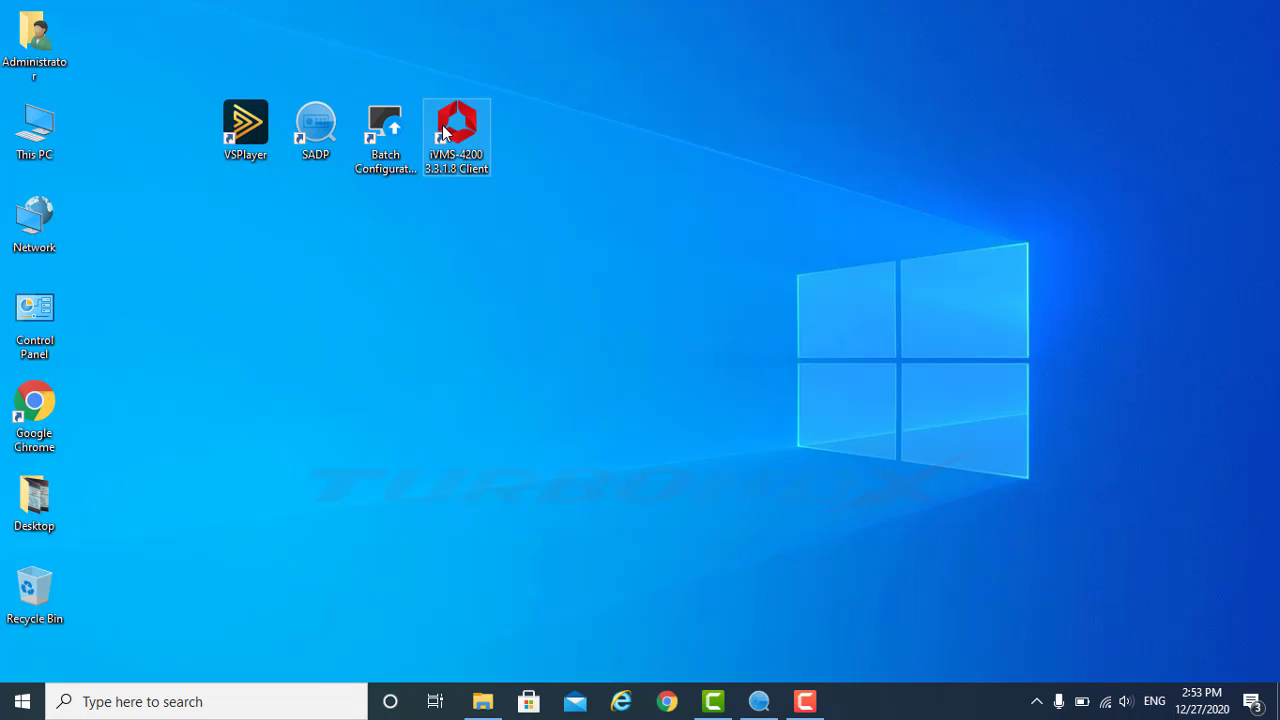
Step: Launch the iVMS-4200 client on the PC and show the online devices in Device Management
click(447, 128)
double_click(447, 128)
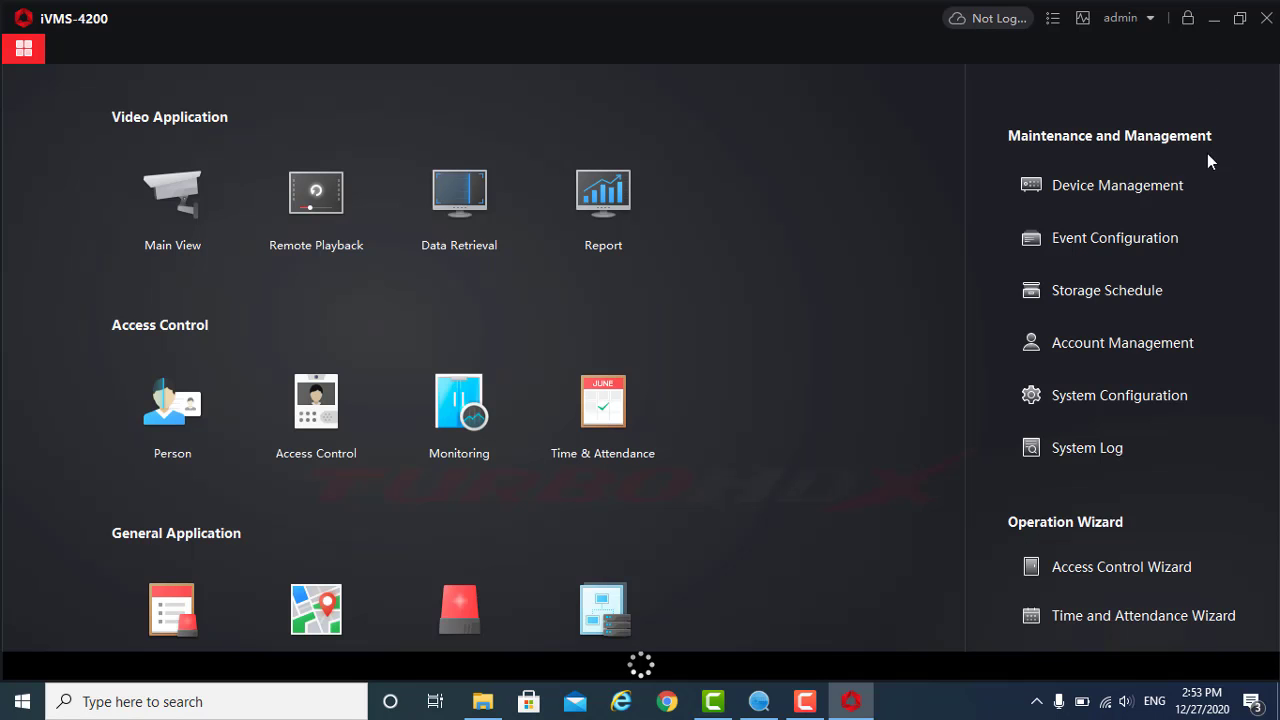
click(1090, 188)
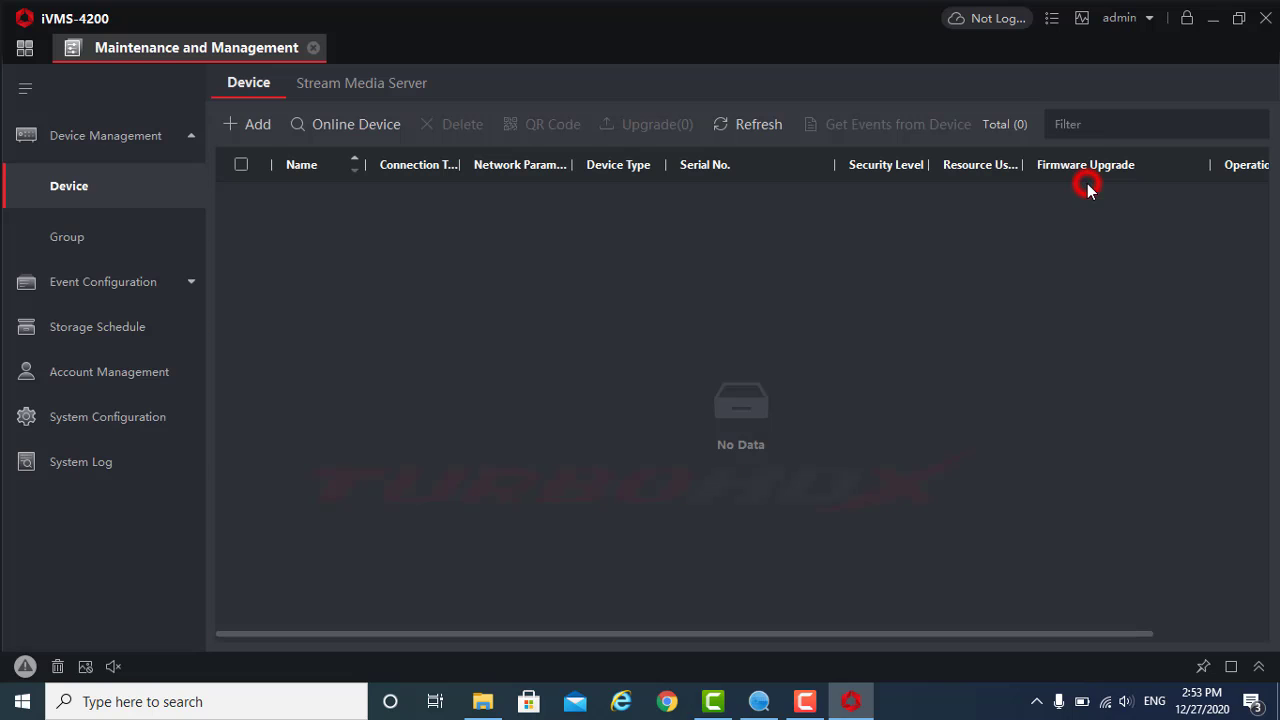
click(345, 124)
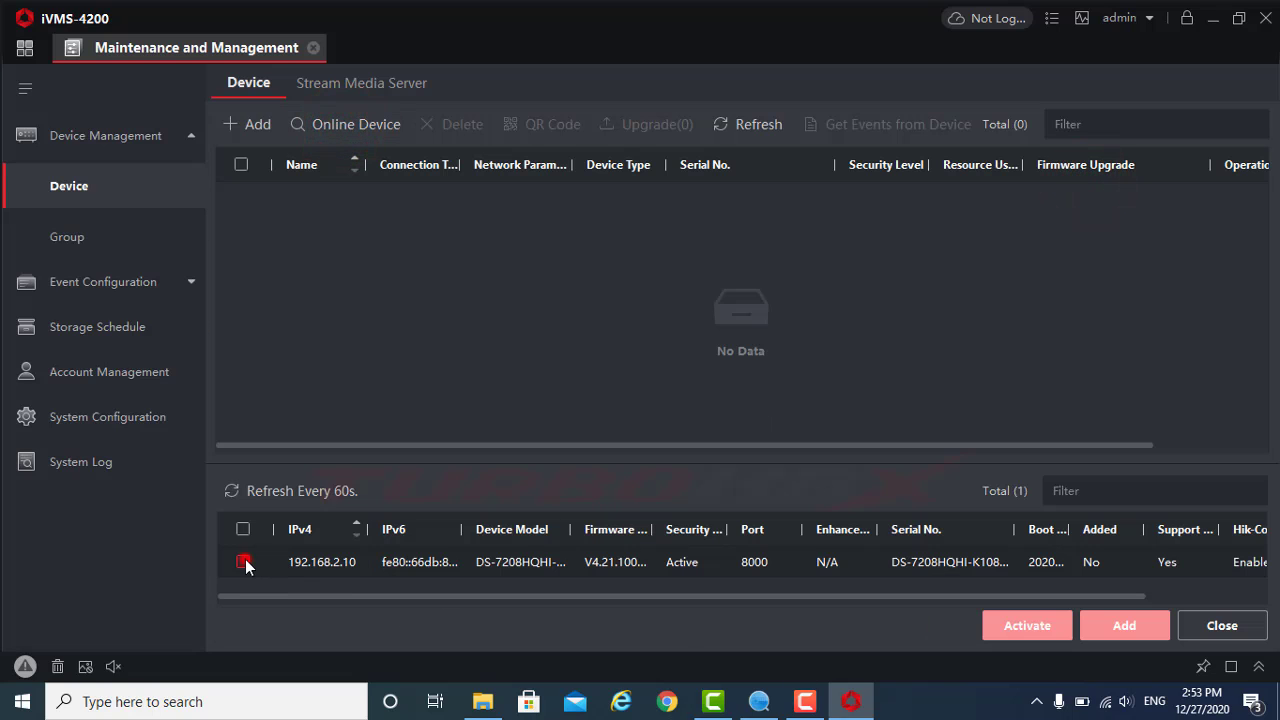
Step: Add the online device 192.168.2.10 with the name DVR, user name admin and the device password
click(243, 562)
click(1109, 622)
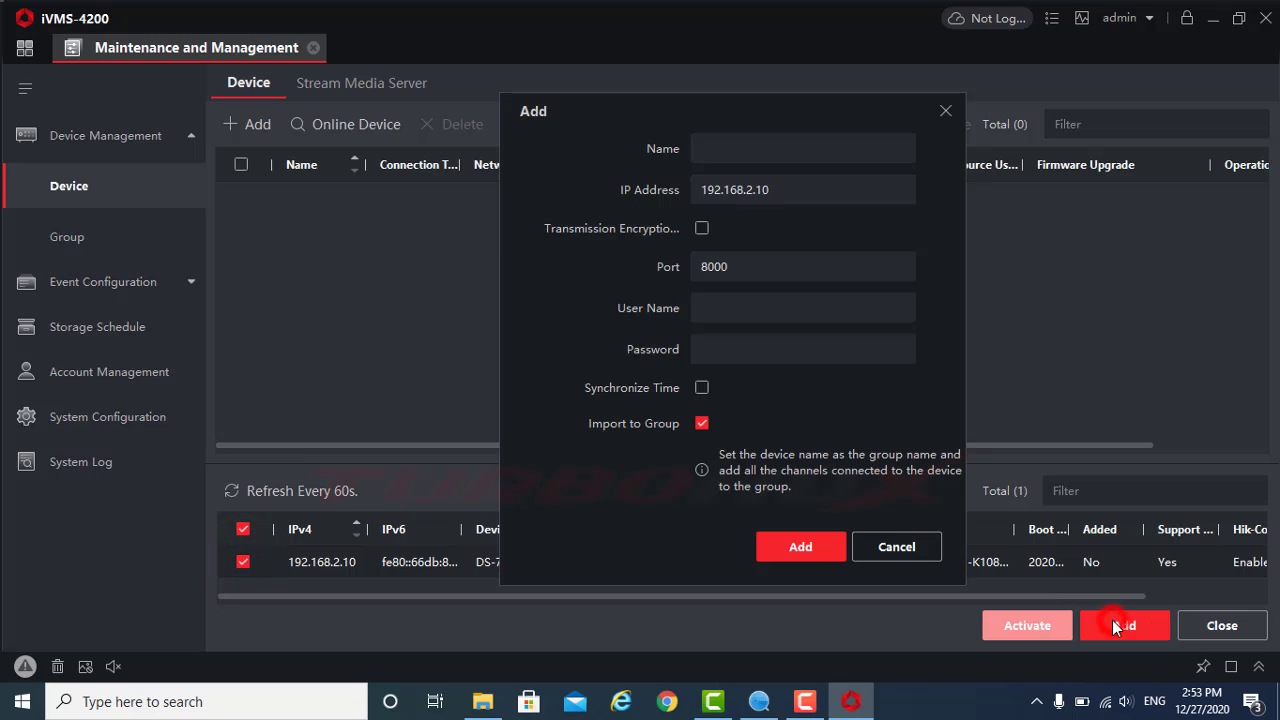
click(760, 156)
text(DVR)
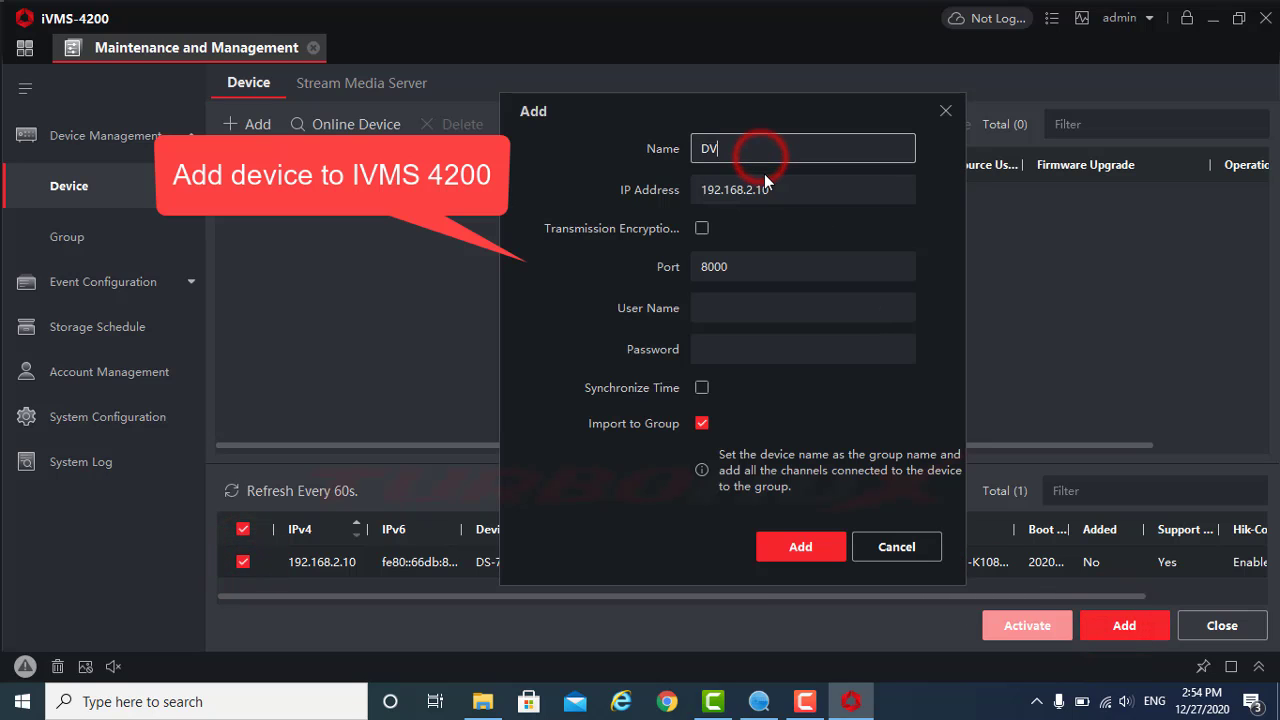
click(738, 309)
text(admi)
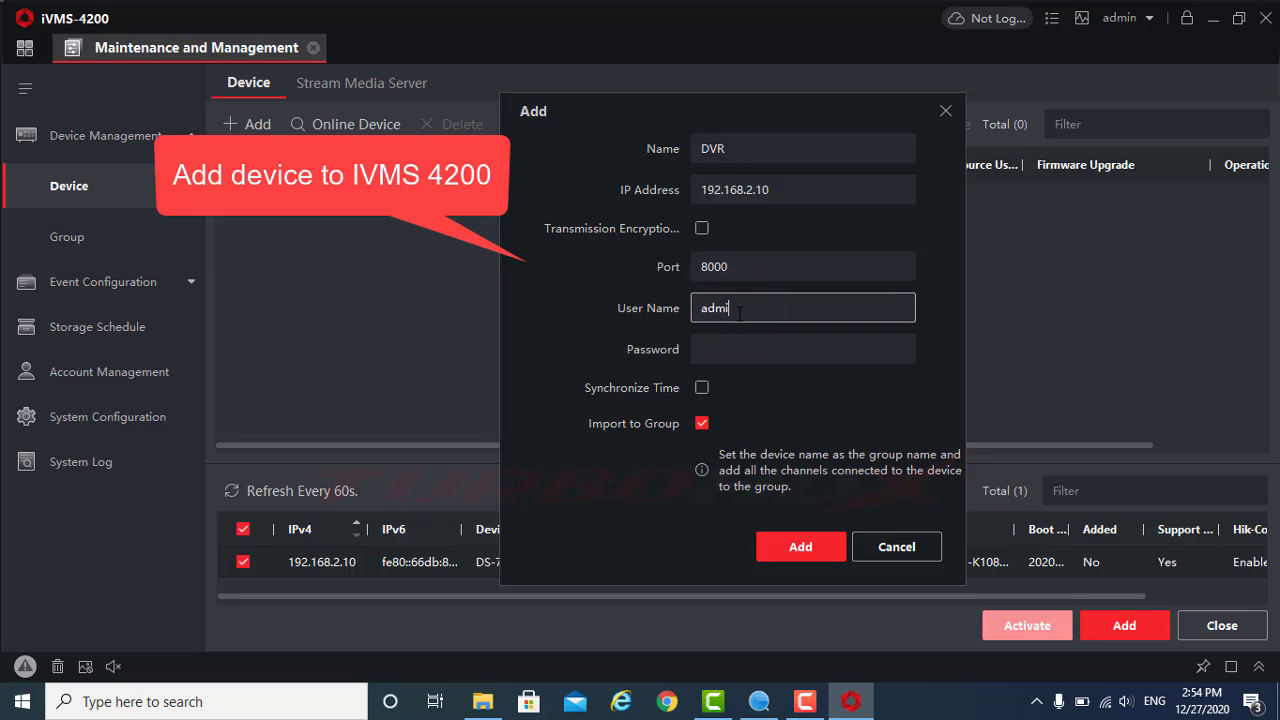
text(n)
click(746, 350)
text(********)
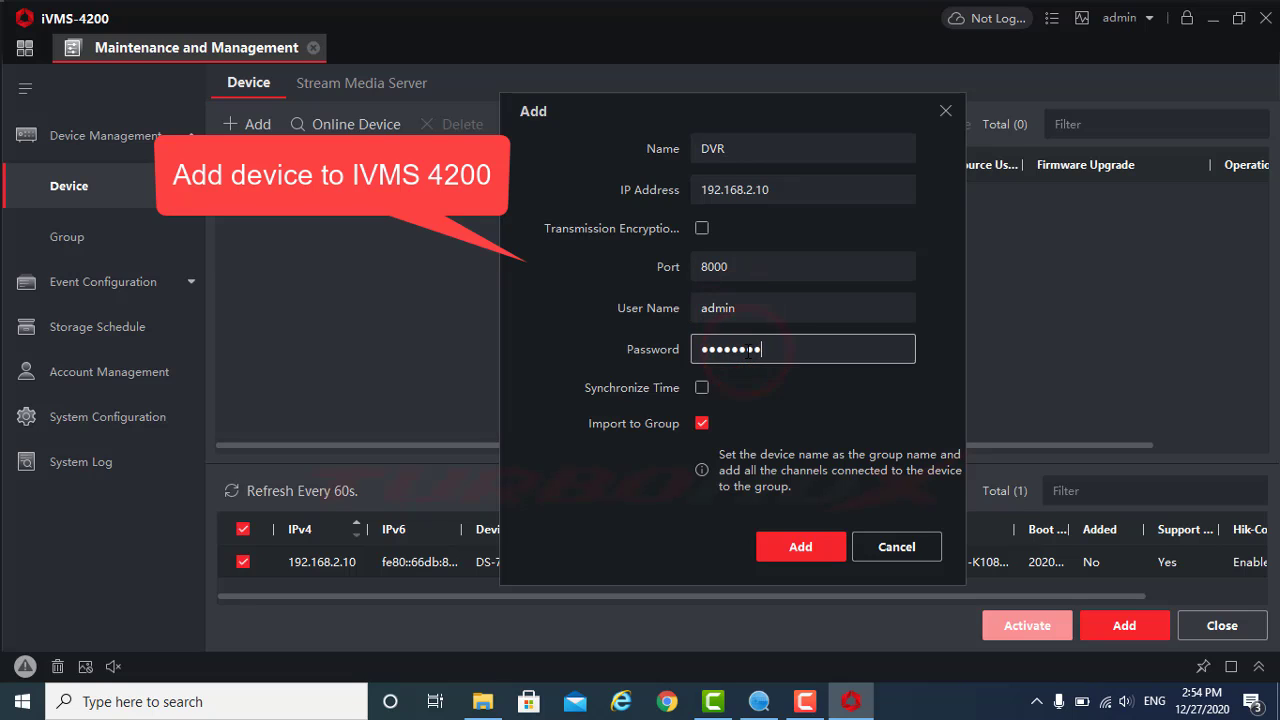
click(771, 546)
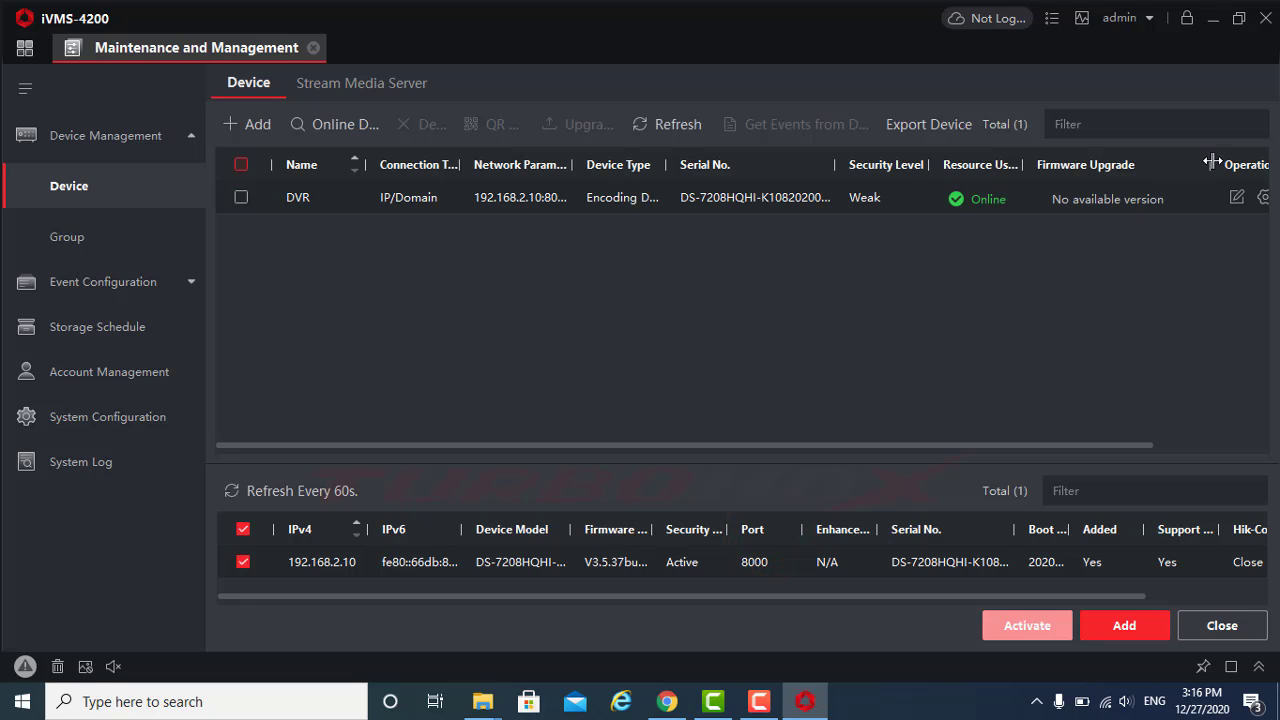
Step: Narrow the Firmware Upgrade, Name and Serial No. columns of the device table to make room for the Operation column
click(1212, 162)
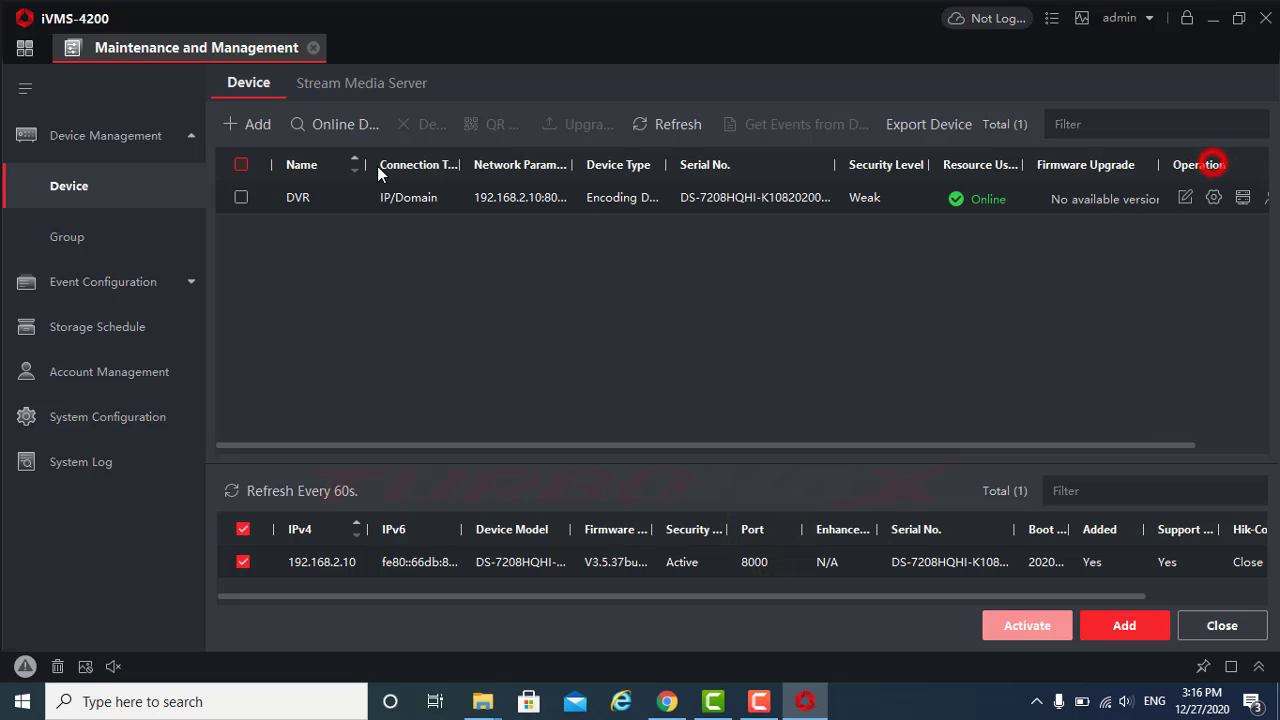
drag(367, 164, 326, 164)
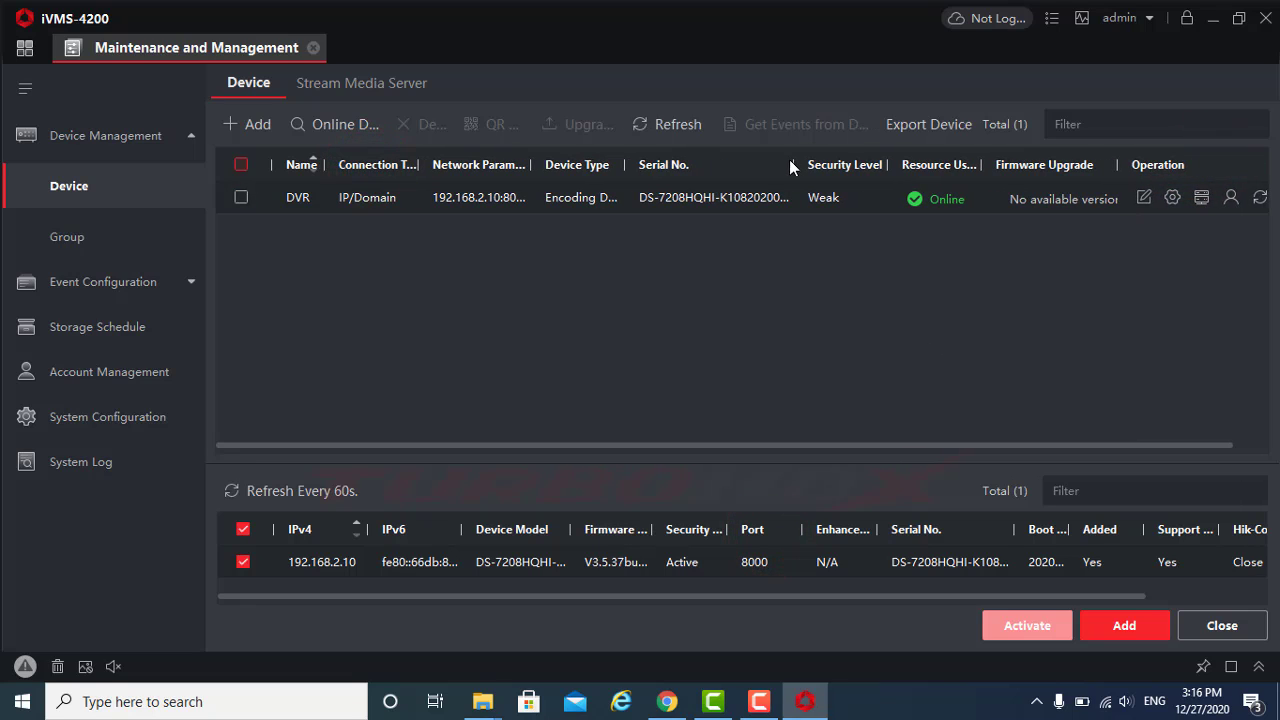
drag(790, 166, 757, 166)
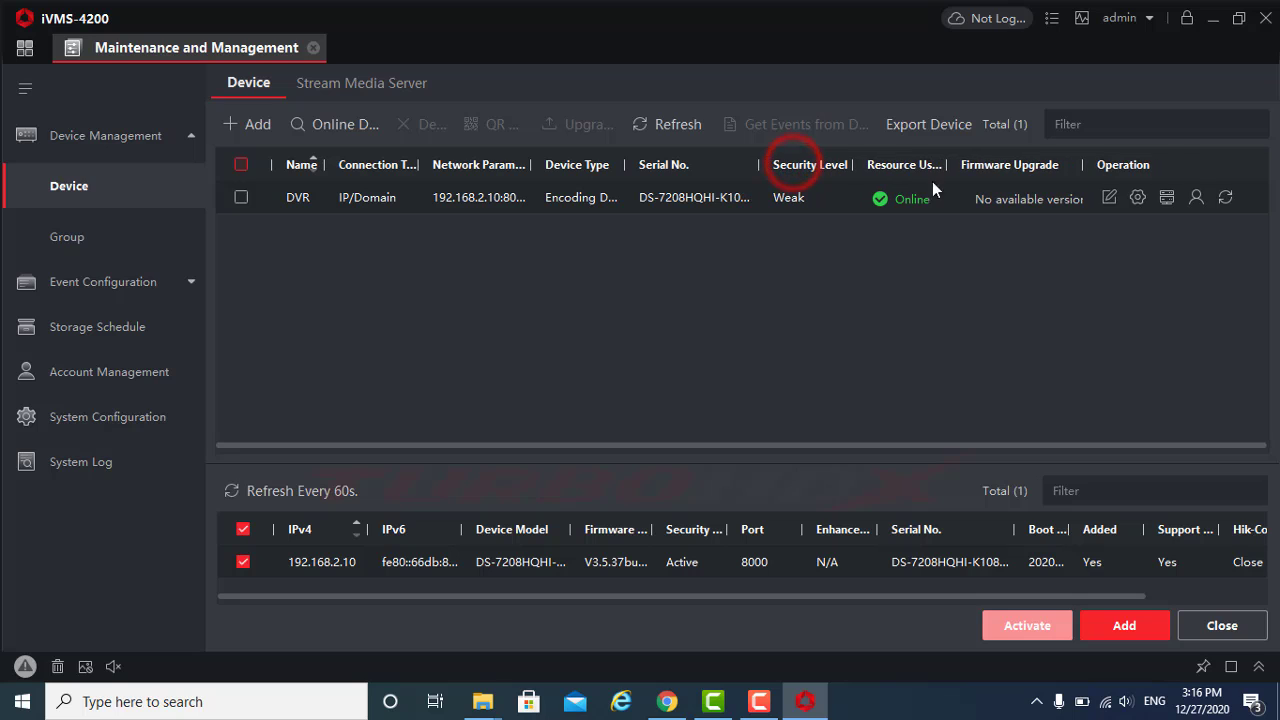
Step: Open the DVR's remote configuration with Basic Settings and go to its Upgrade & Maintenance page
click(1139, 205)
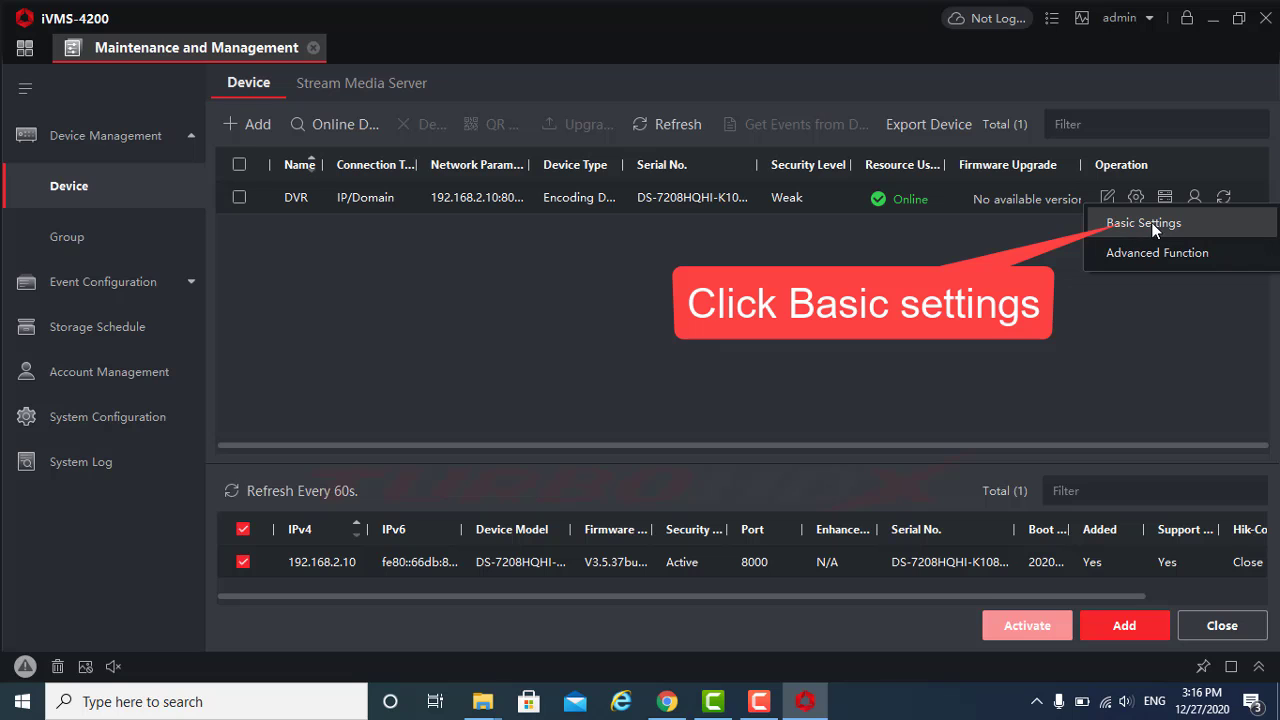
click(1151, 222)
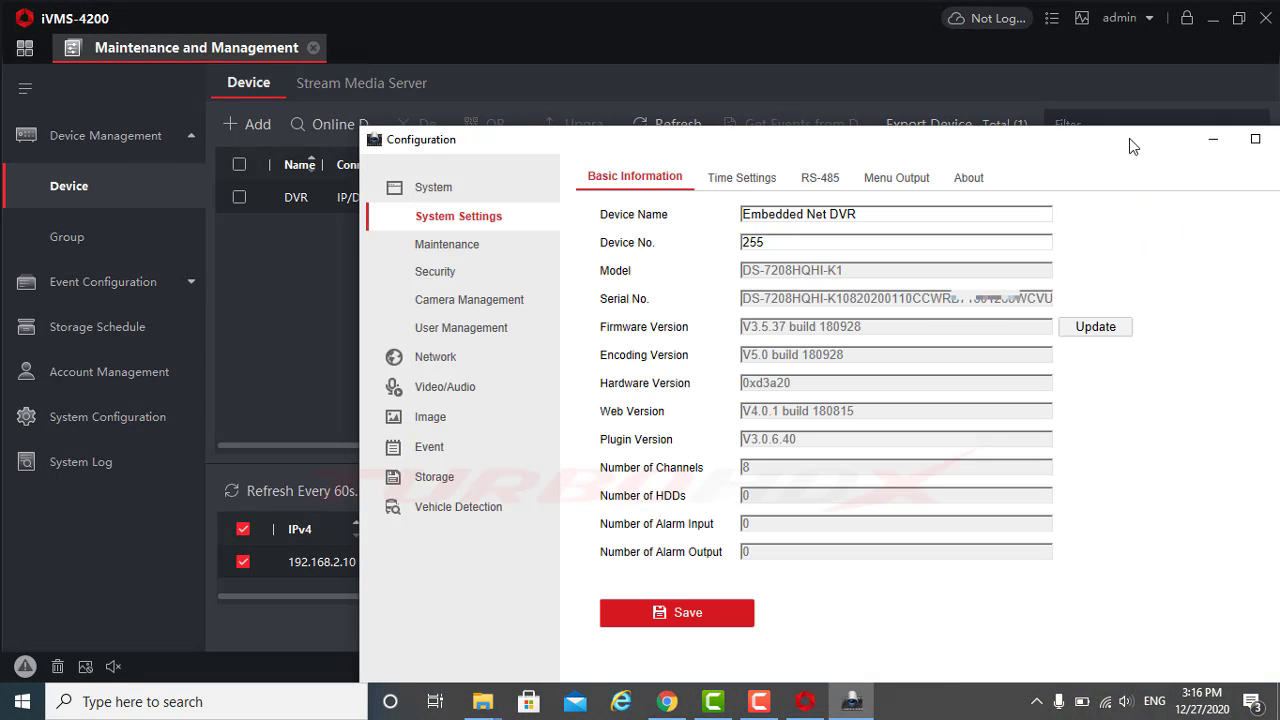
drag(1129, 138, 940, 86)
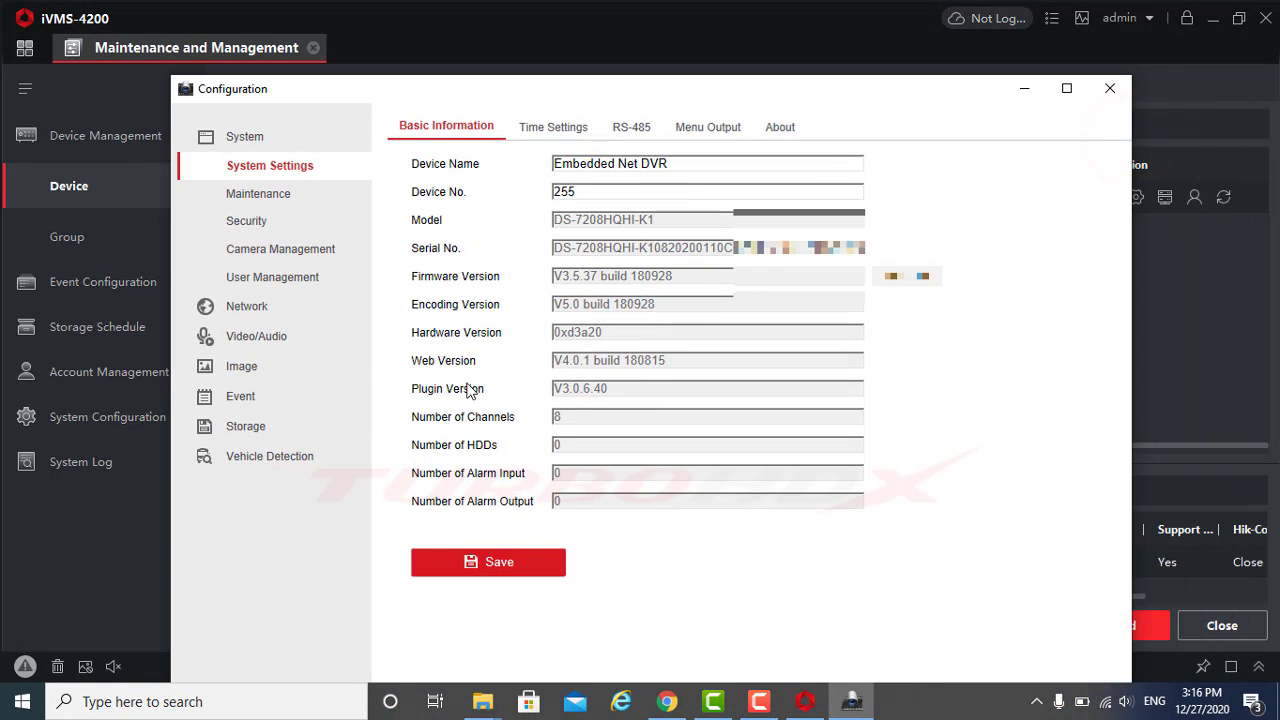
click(270, 195)
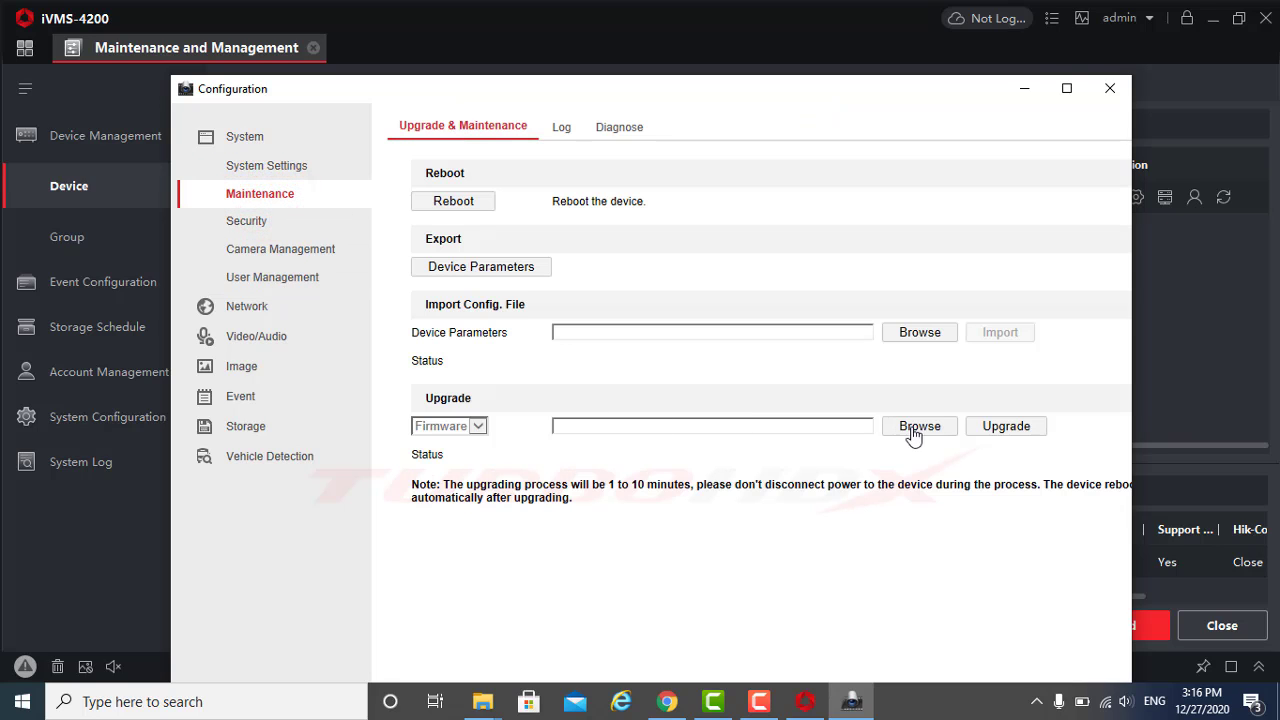
Step: Load digicap.dav from the Firmware folder in Downloads as the upgrade file and start the firmware upgrade
click(920, 431)
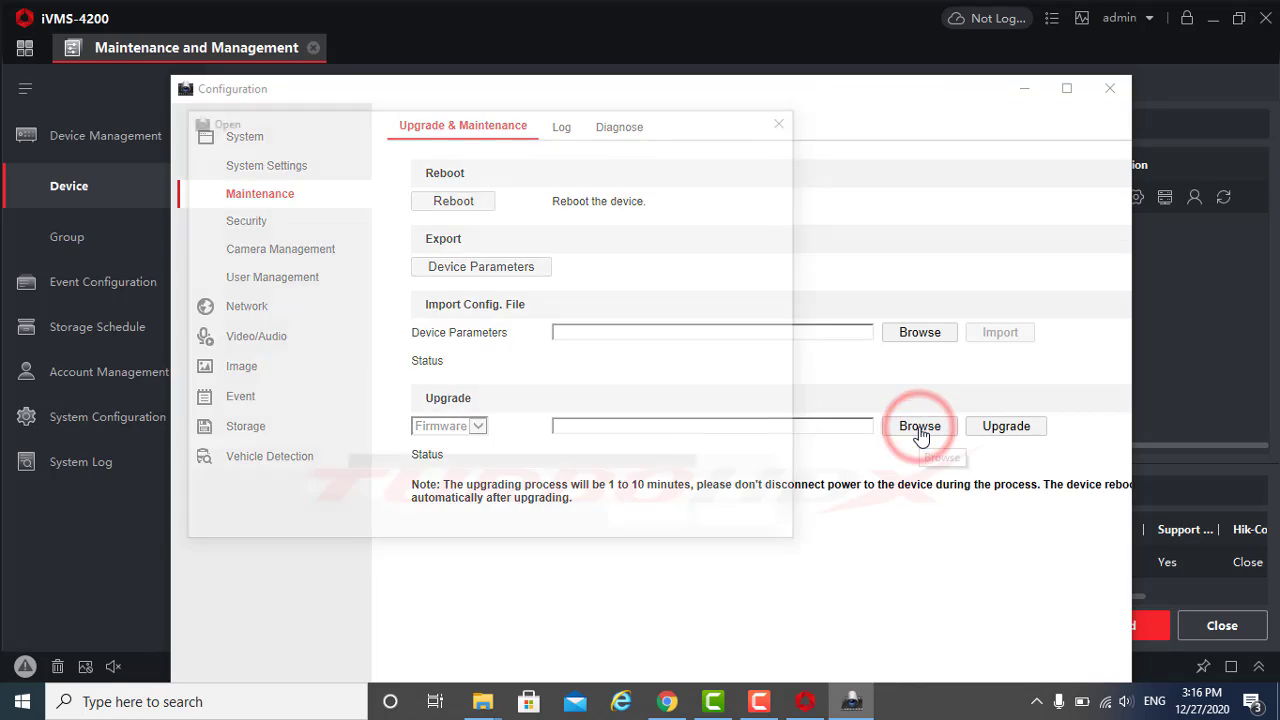
click(253, 340)
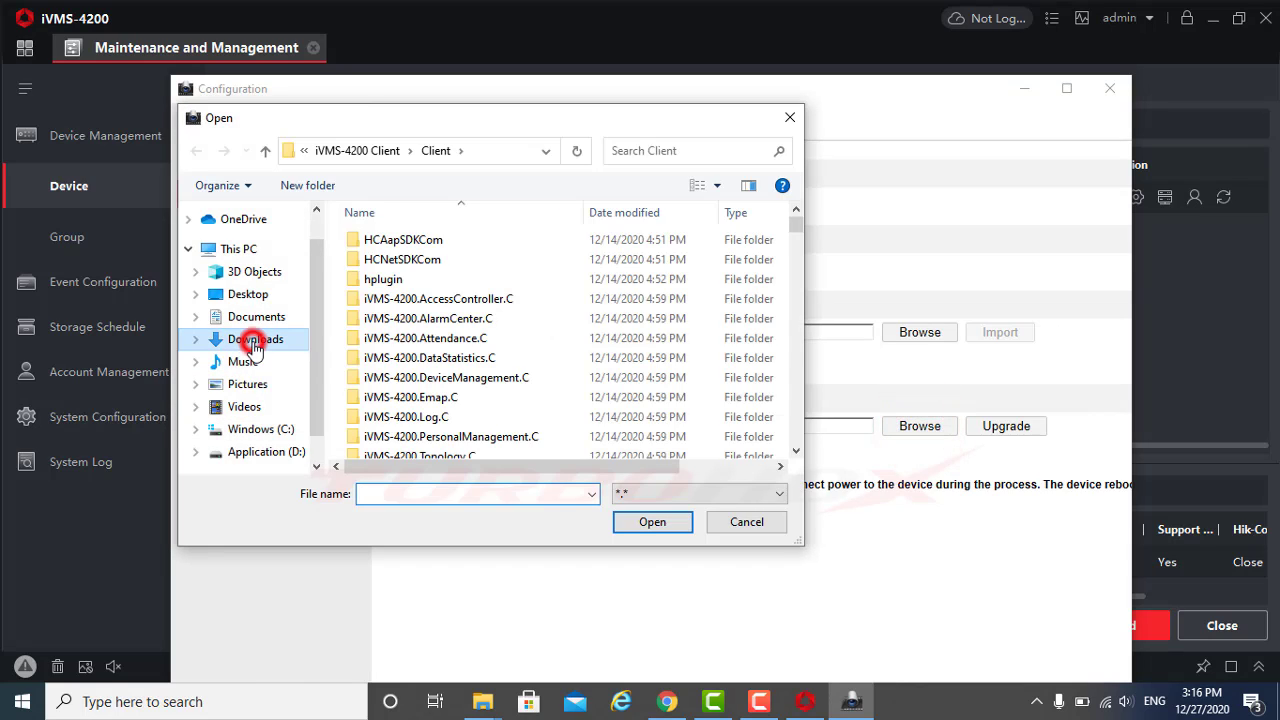
click(356, 271)
double_click(356, 271)
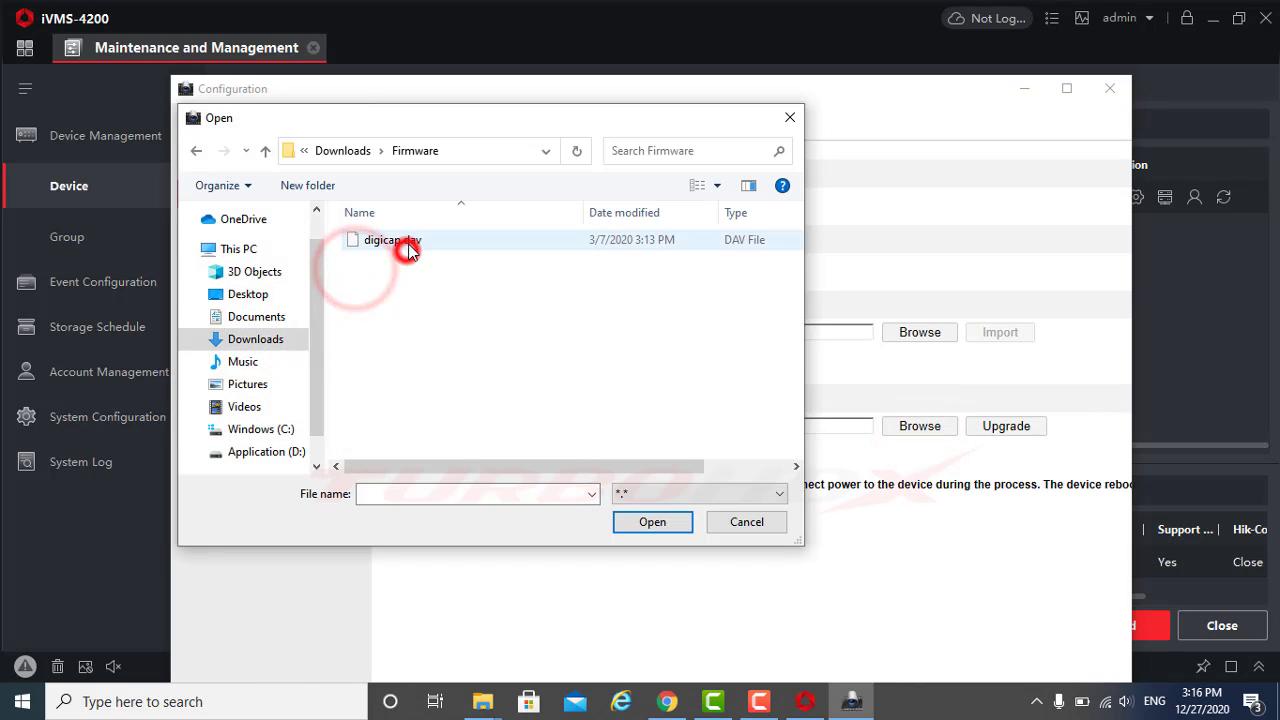
click(405, 245)
click(645, 527)
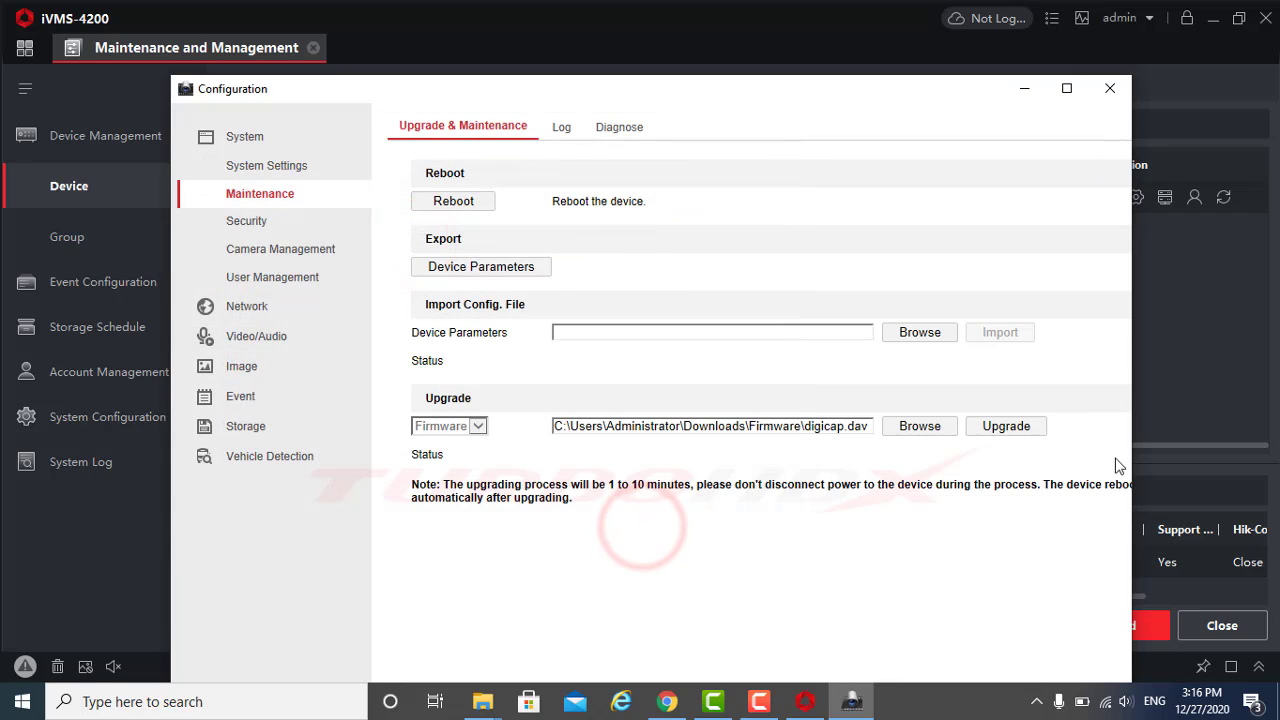
click(1006, 427)
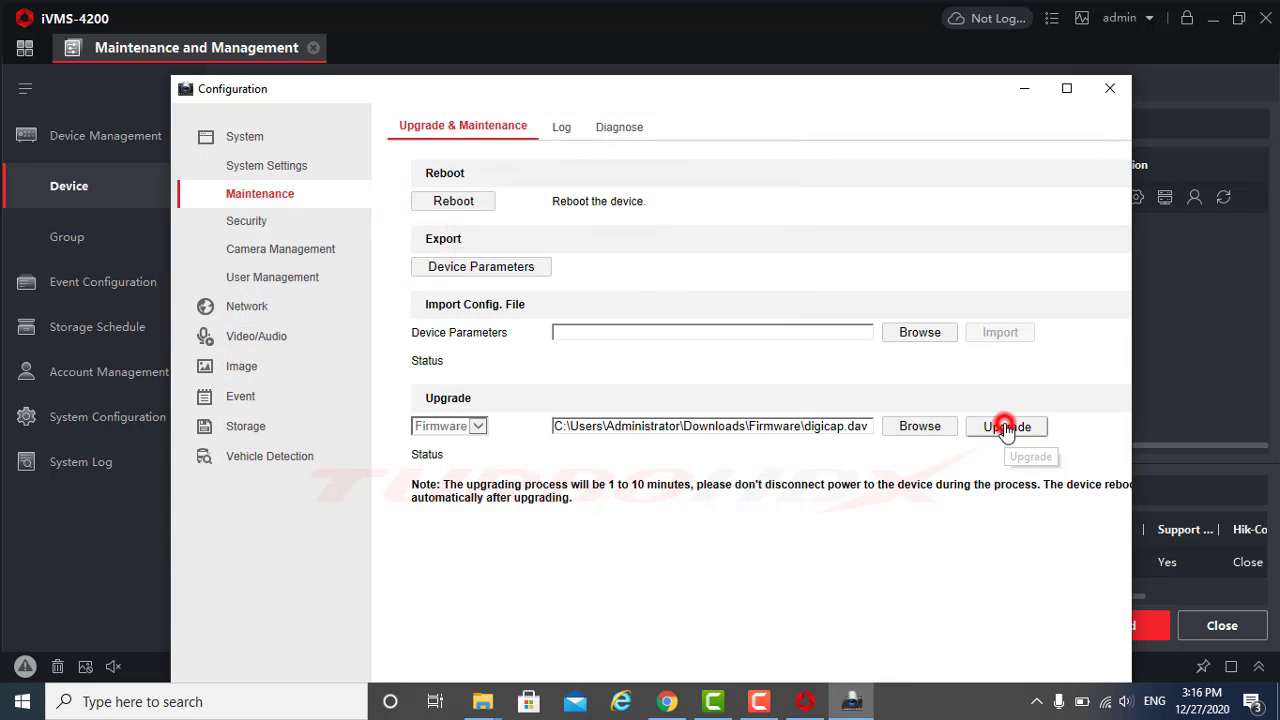
click(668, 521)
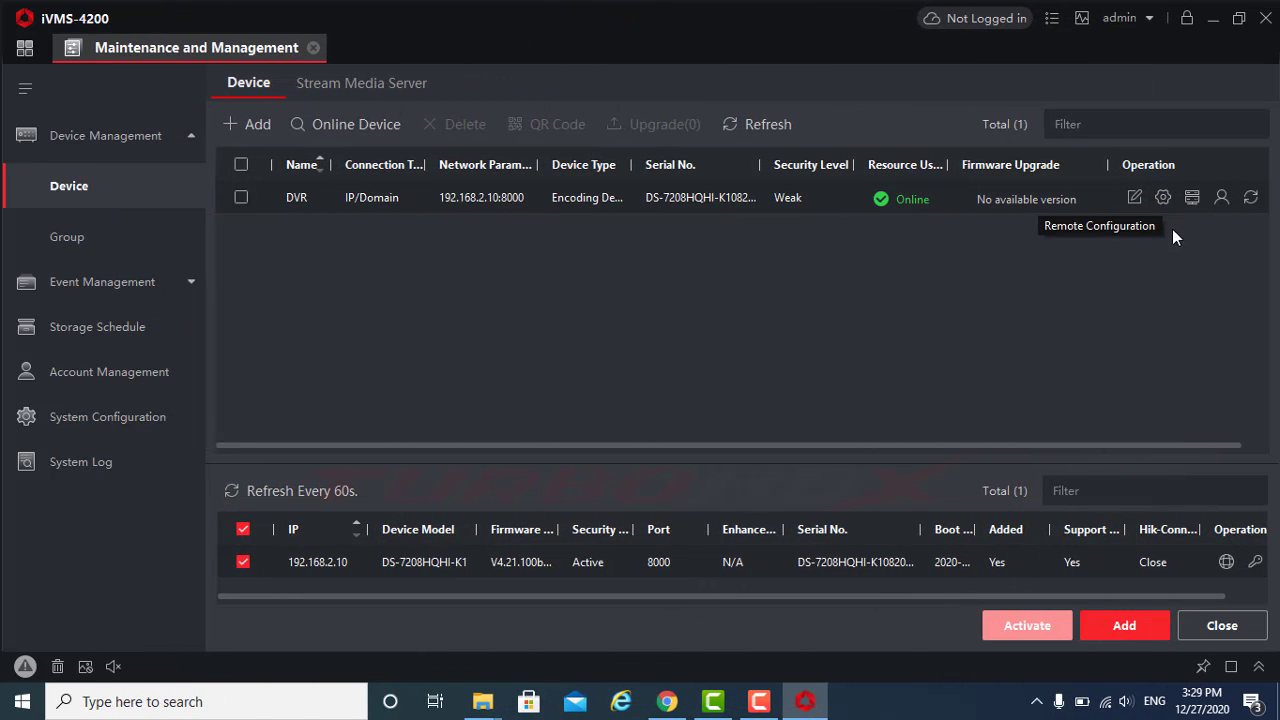
Step: In the DVR's remote configuration System Maintenance page, load digicap.dav from the Firmware folder in Downloads and start the remote upgrade
click(1163, 199)
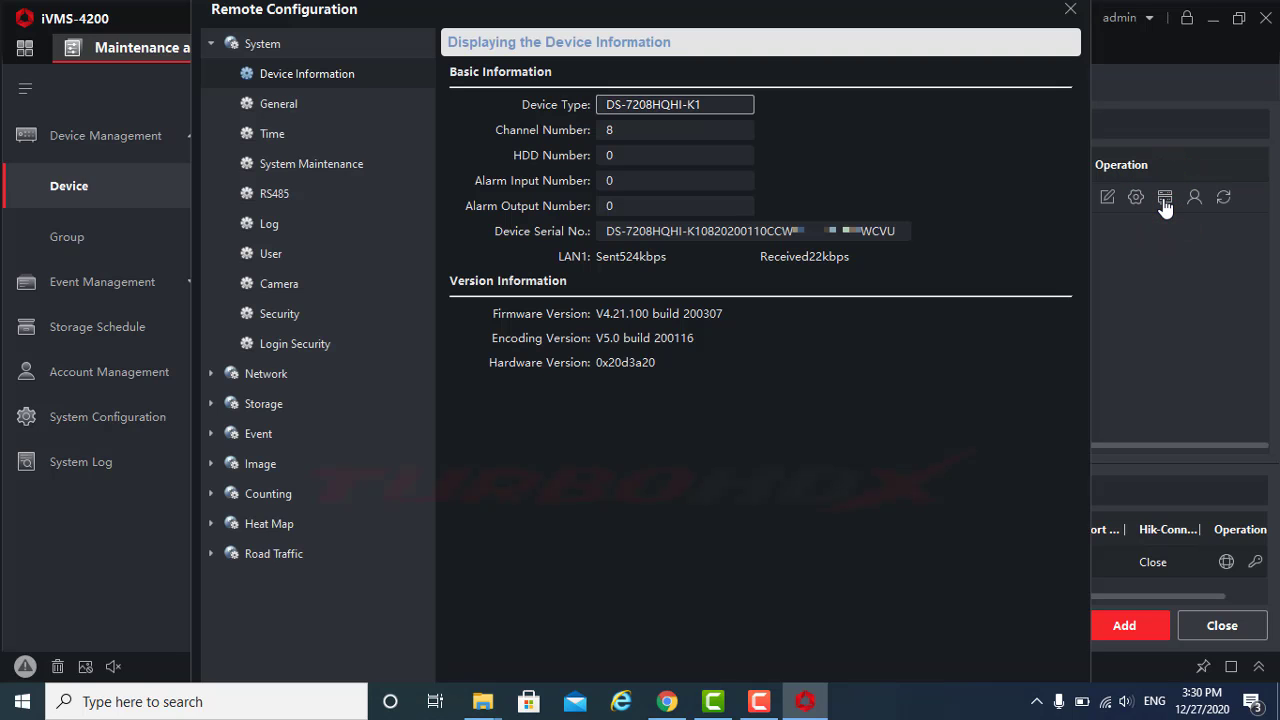
click(315, 163)
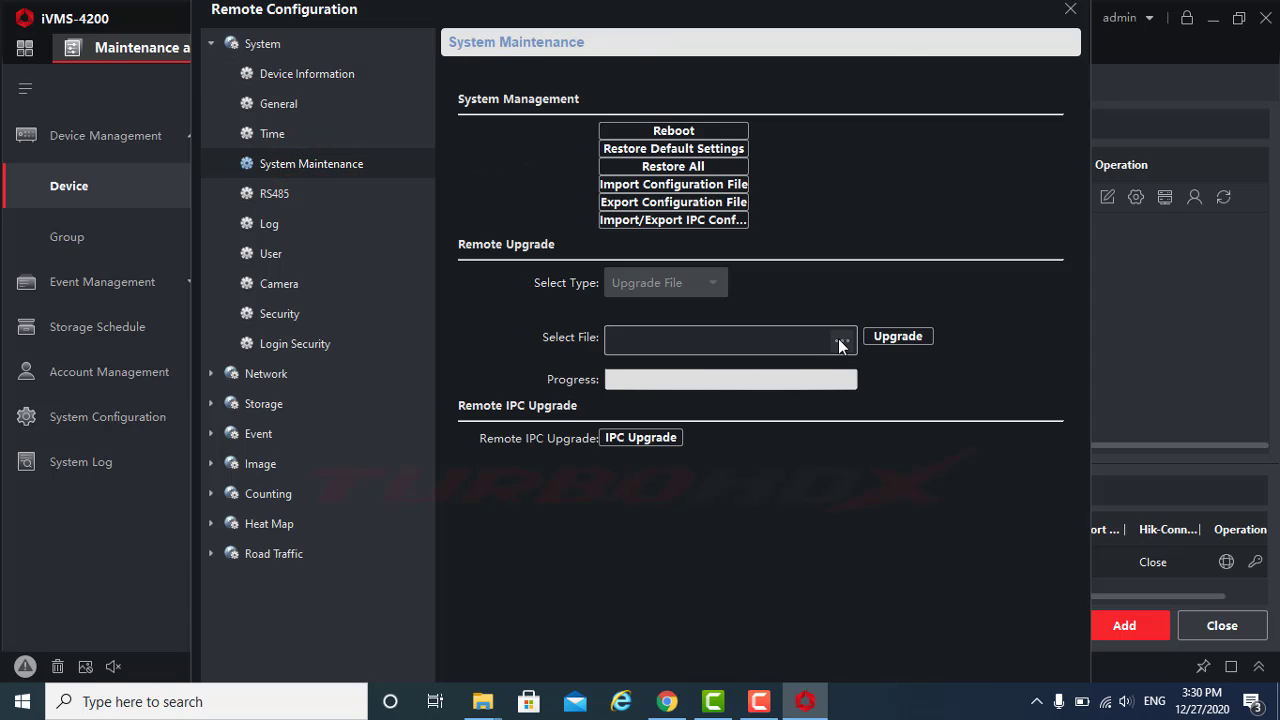
click(843, 342)
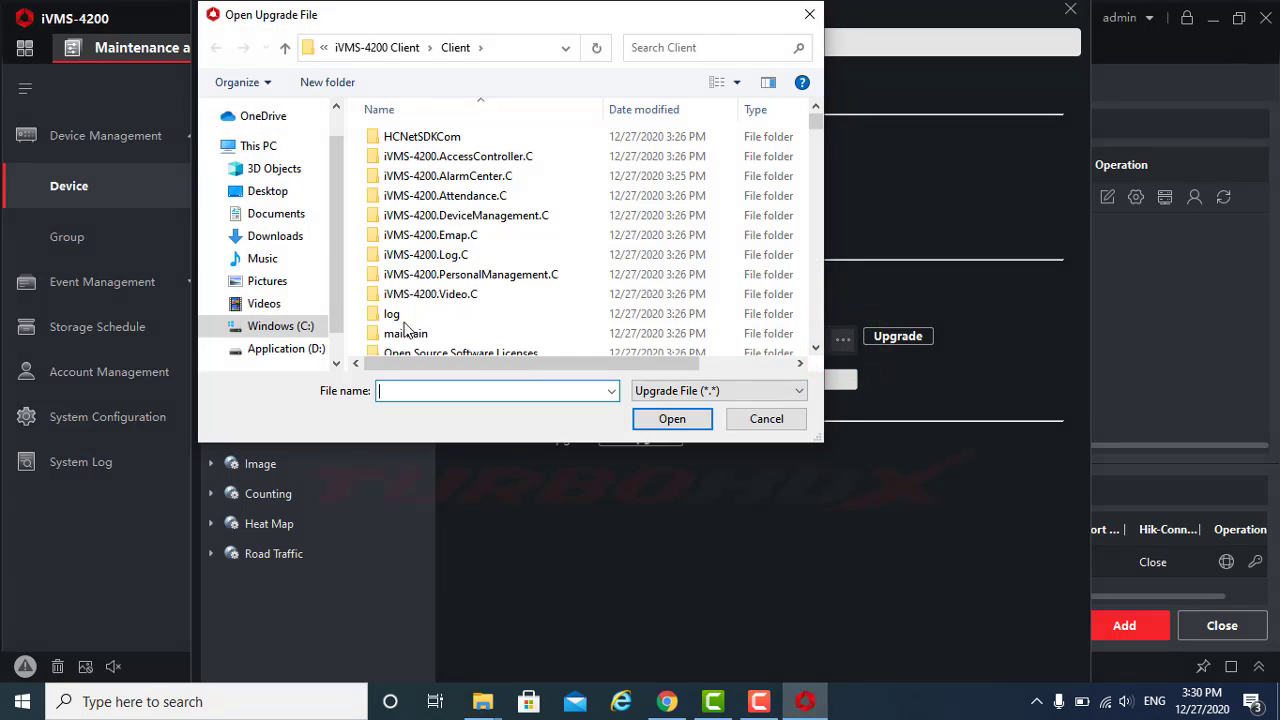
click(273, 240)
double_click(421, 167)
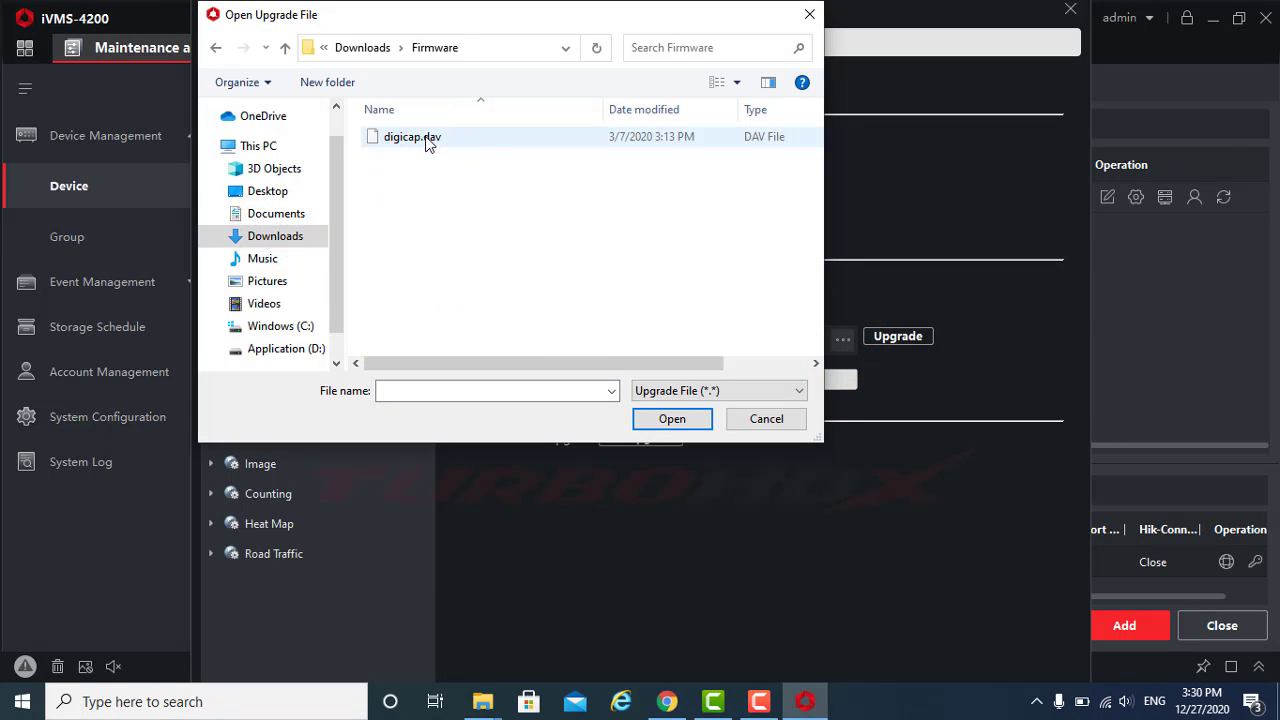
double_click(427, 138)
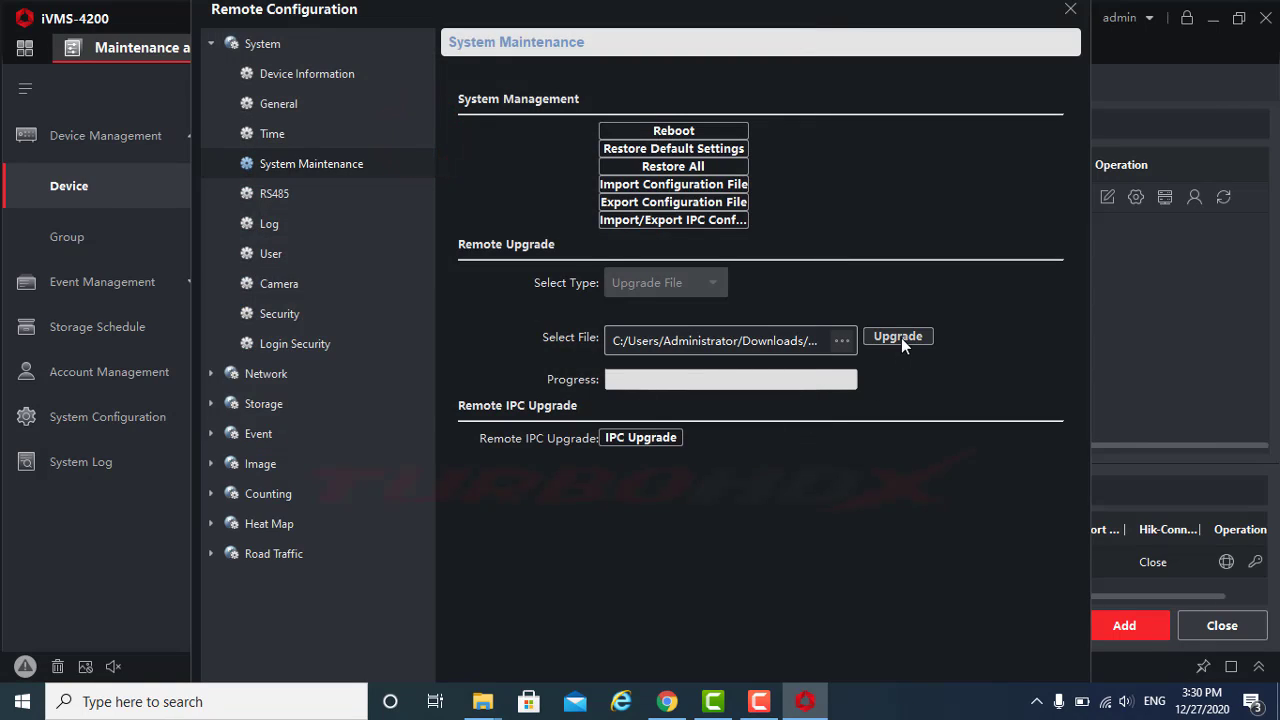
click(899, 337)
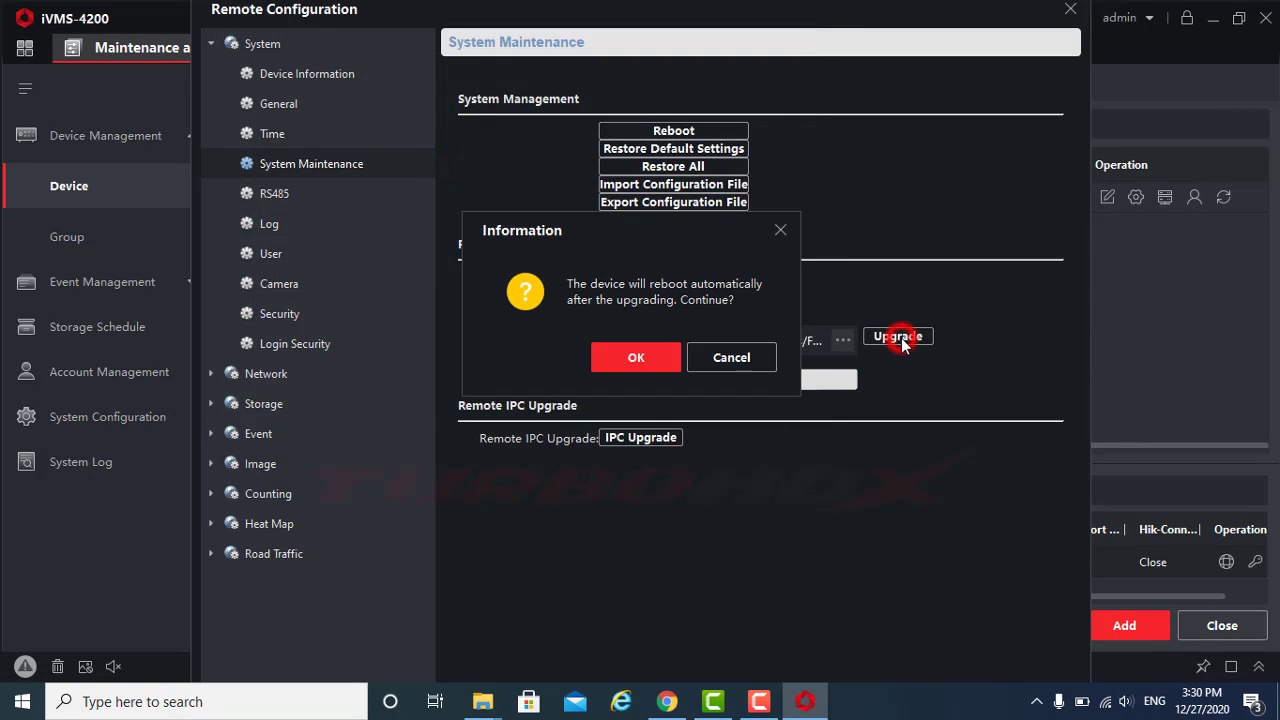
click(640, 357)
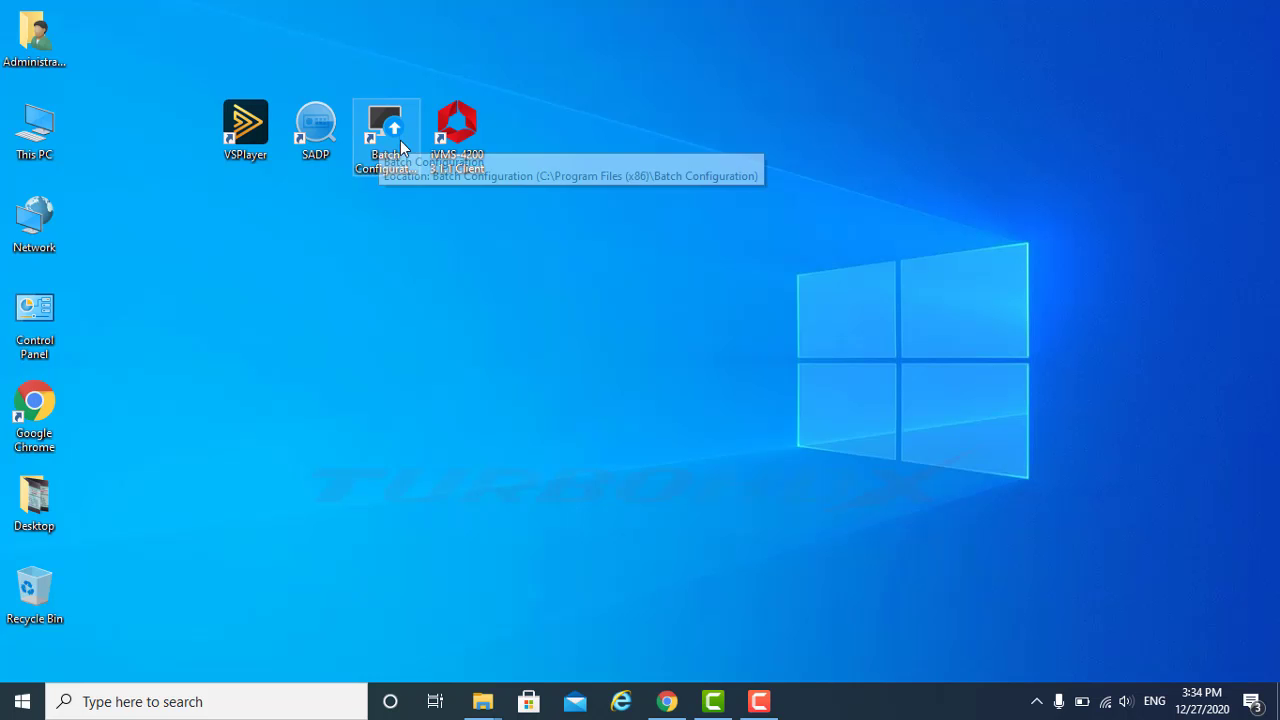
Step: Launch the Batch Configuration tool and add the online device 192.168.2.10 with user name admin and the device password
double_click(396, 136)
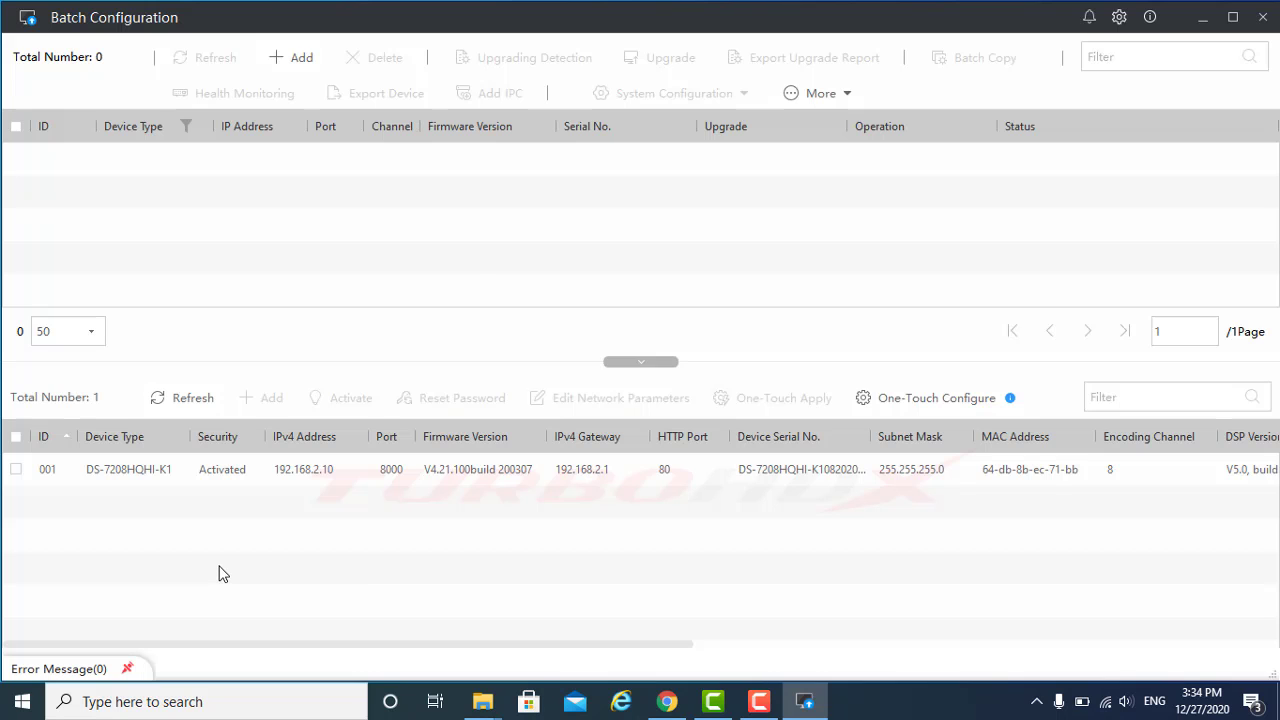
click(16, 470)
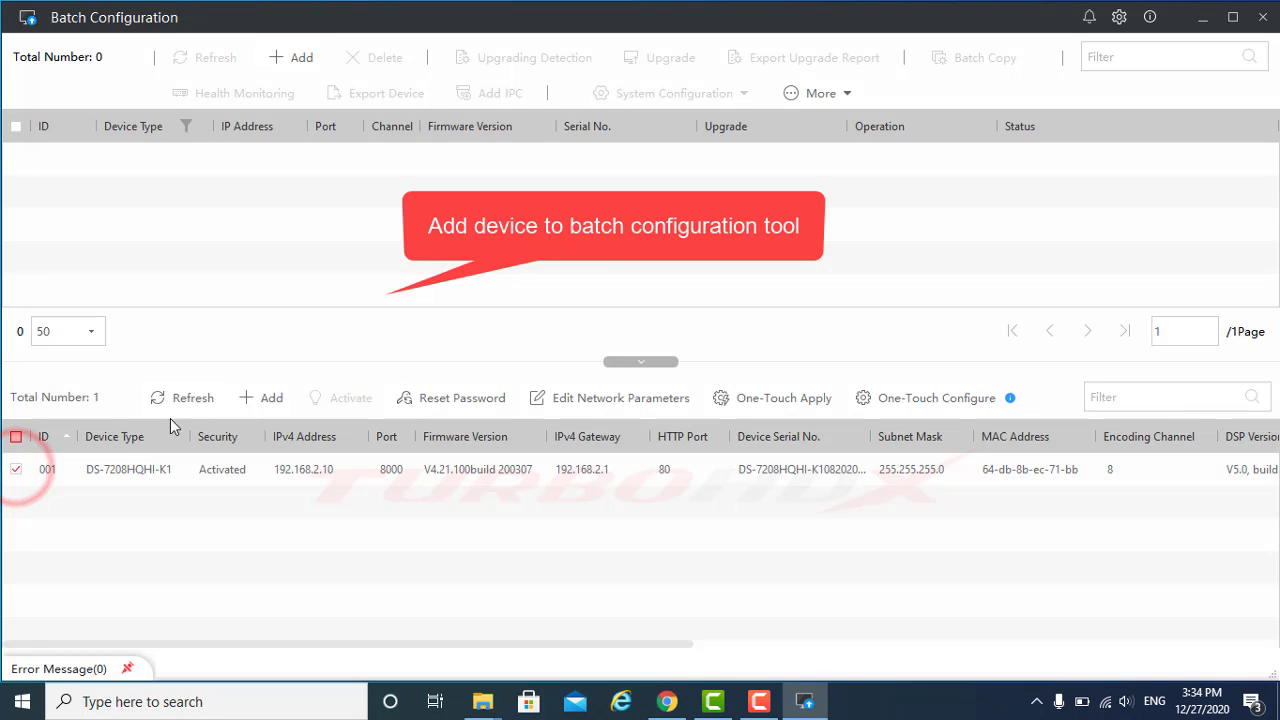
click(271, 397)
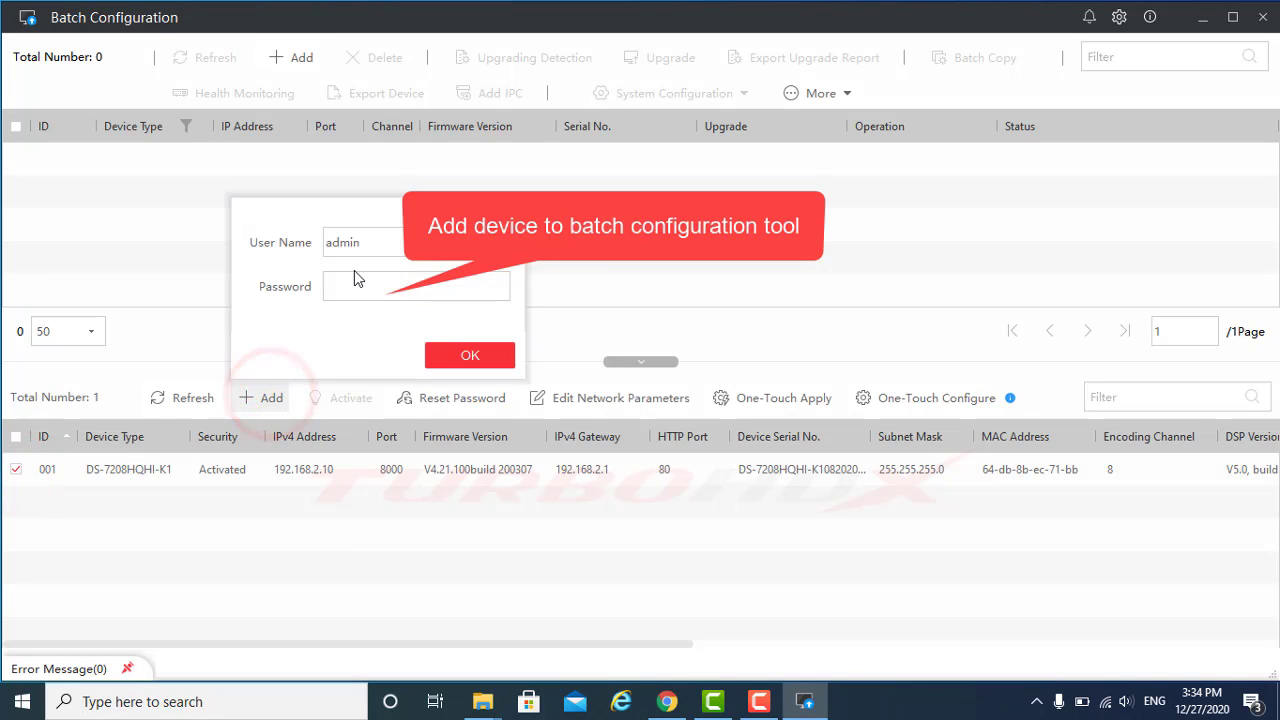
click(353, 278)
text(ad)
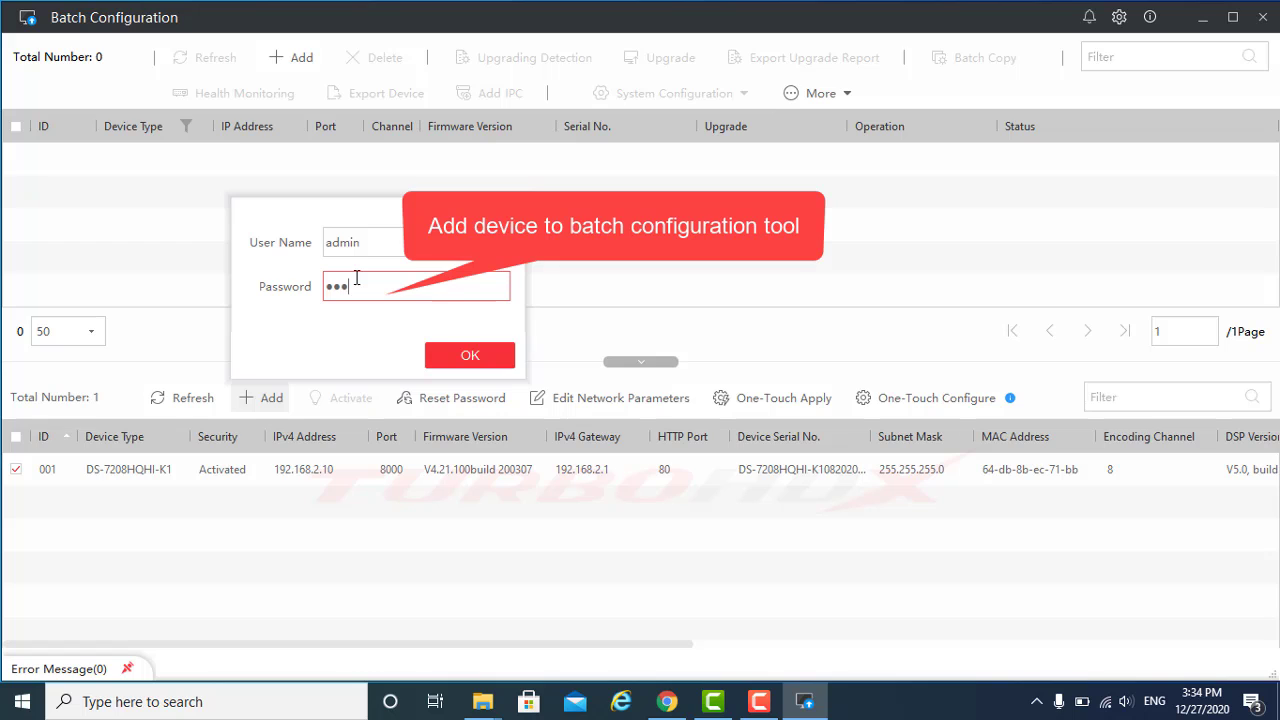
click(432, 349)
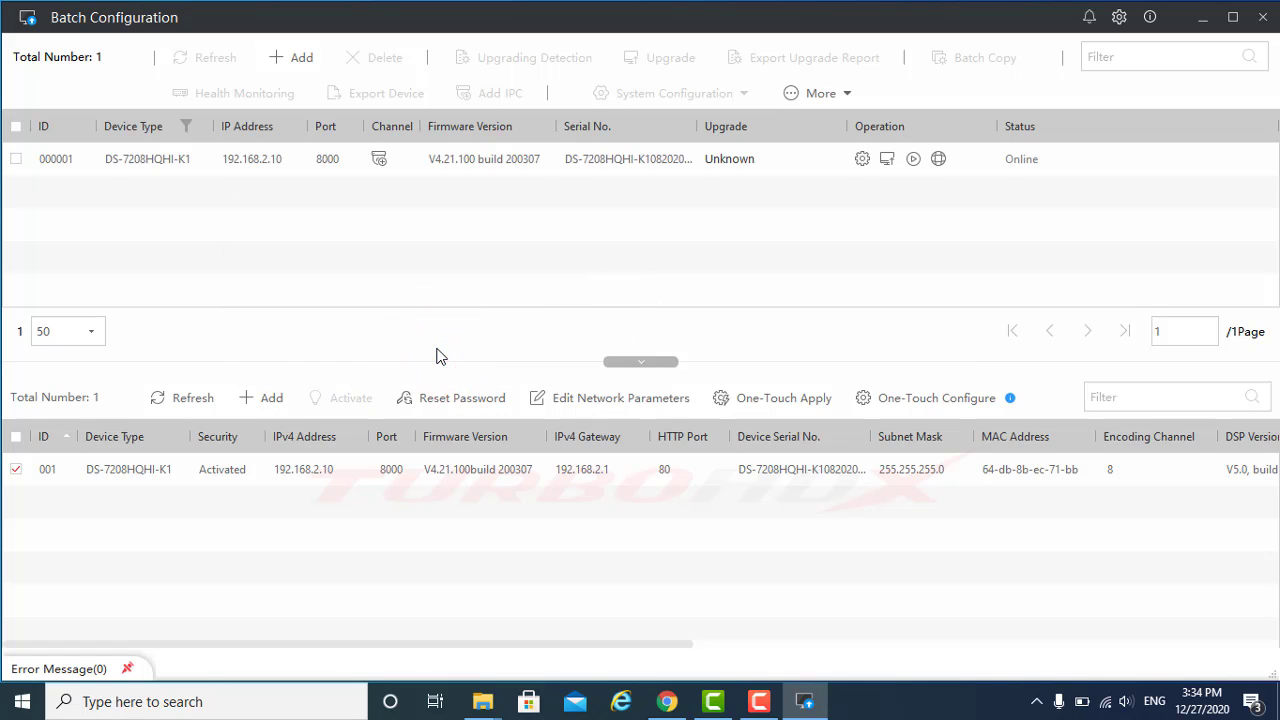
Step: Select digicap.dav from Downloads' Firmware folder as the remote upgrade file in the DVR's System Maintenance settings, and close the remote configuration without upgrading
click(861, 160)
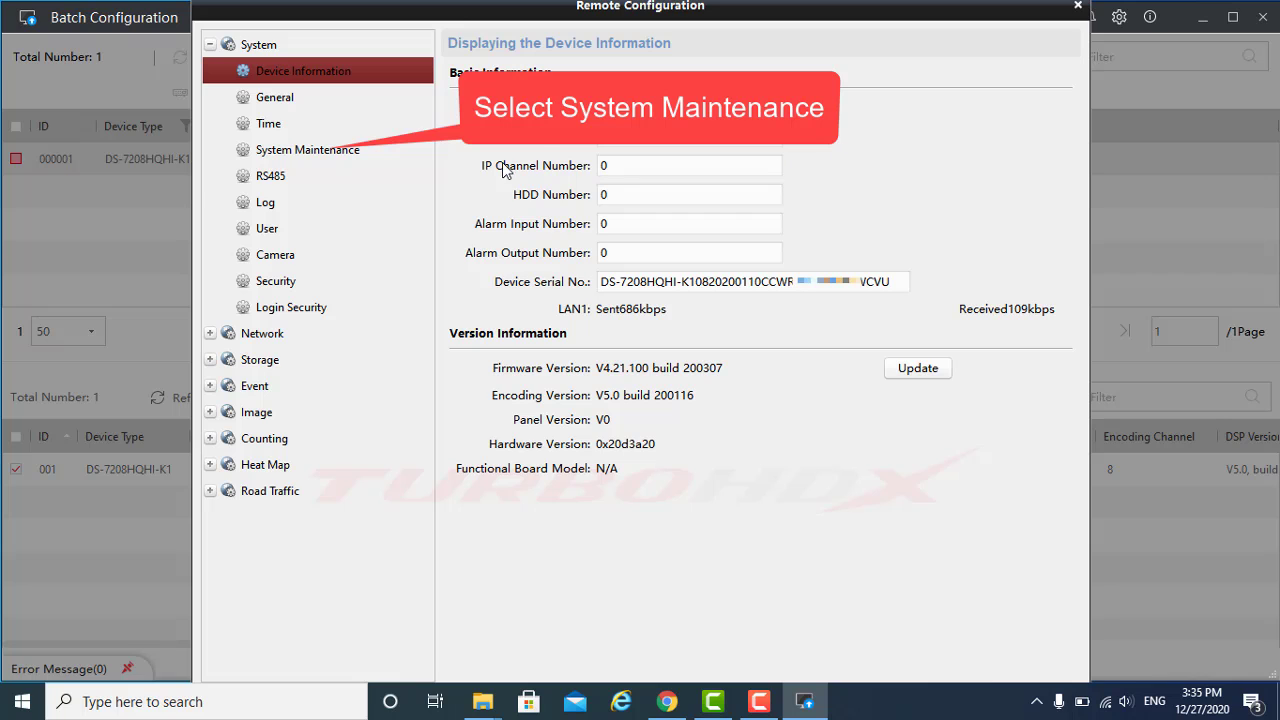
click(348, 150)
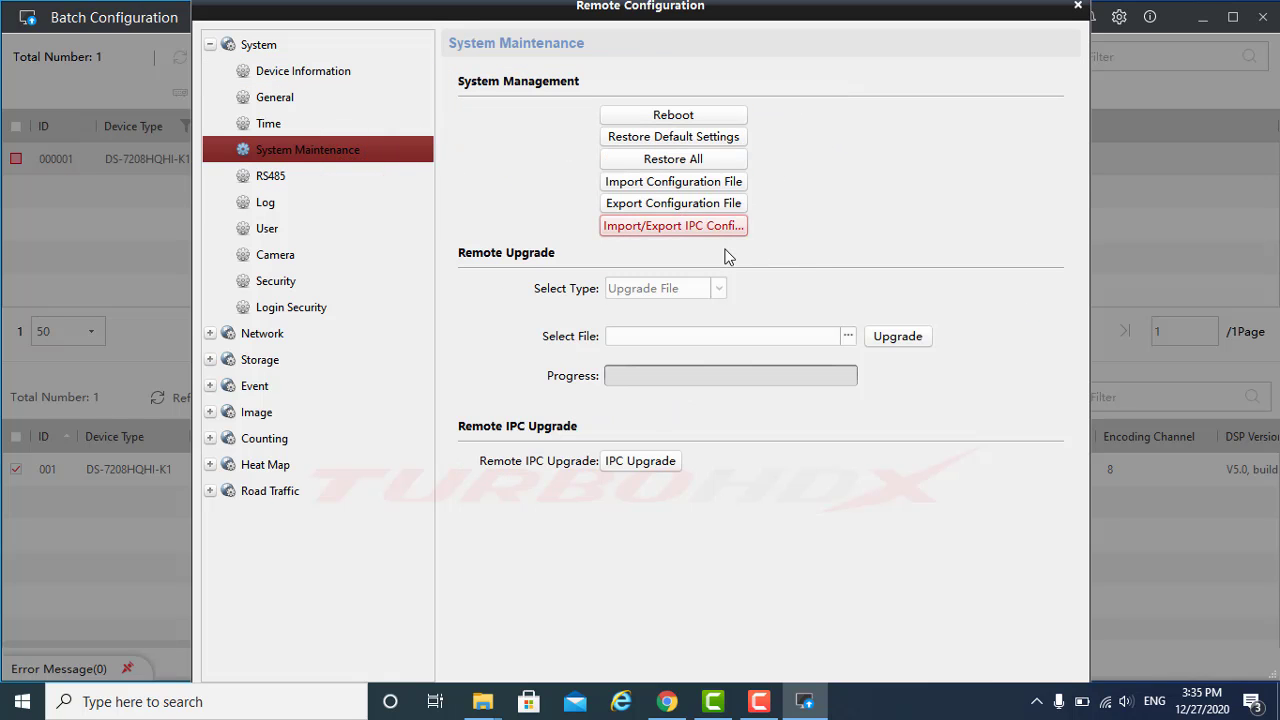
click(851, 336)
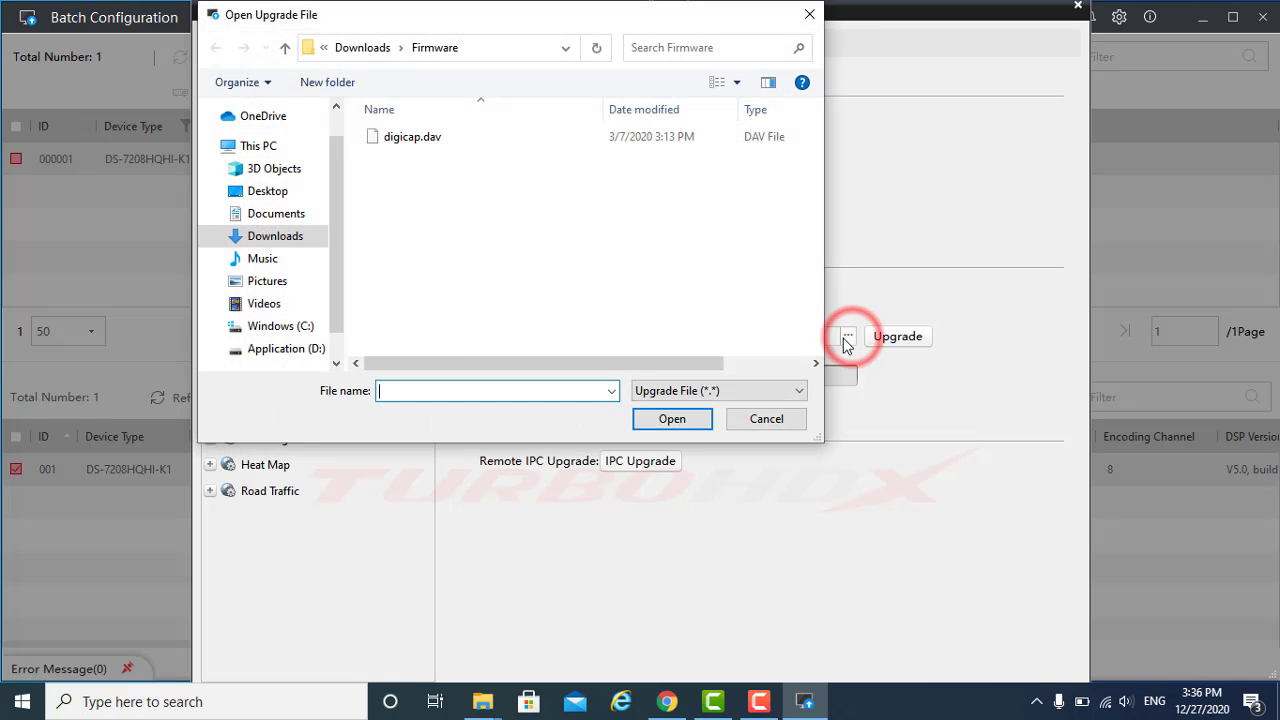
click(284, 237)
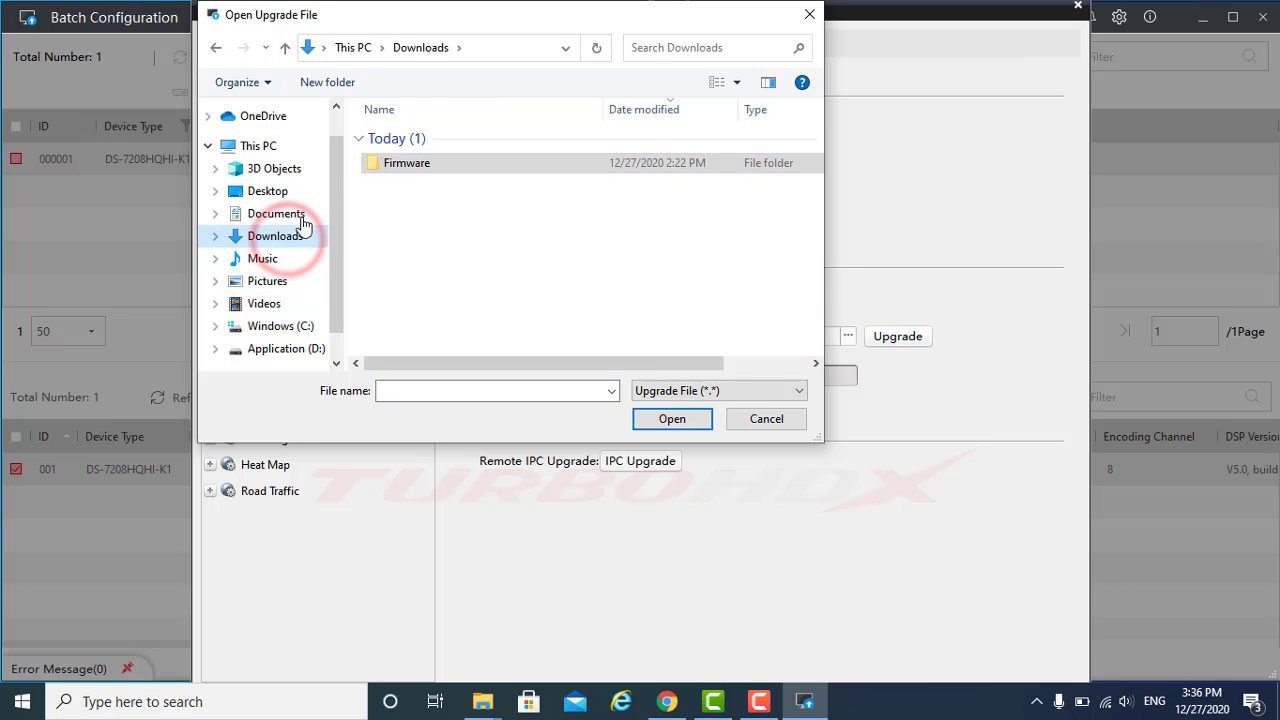
double_click(407, 165)
click(410, 142)
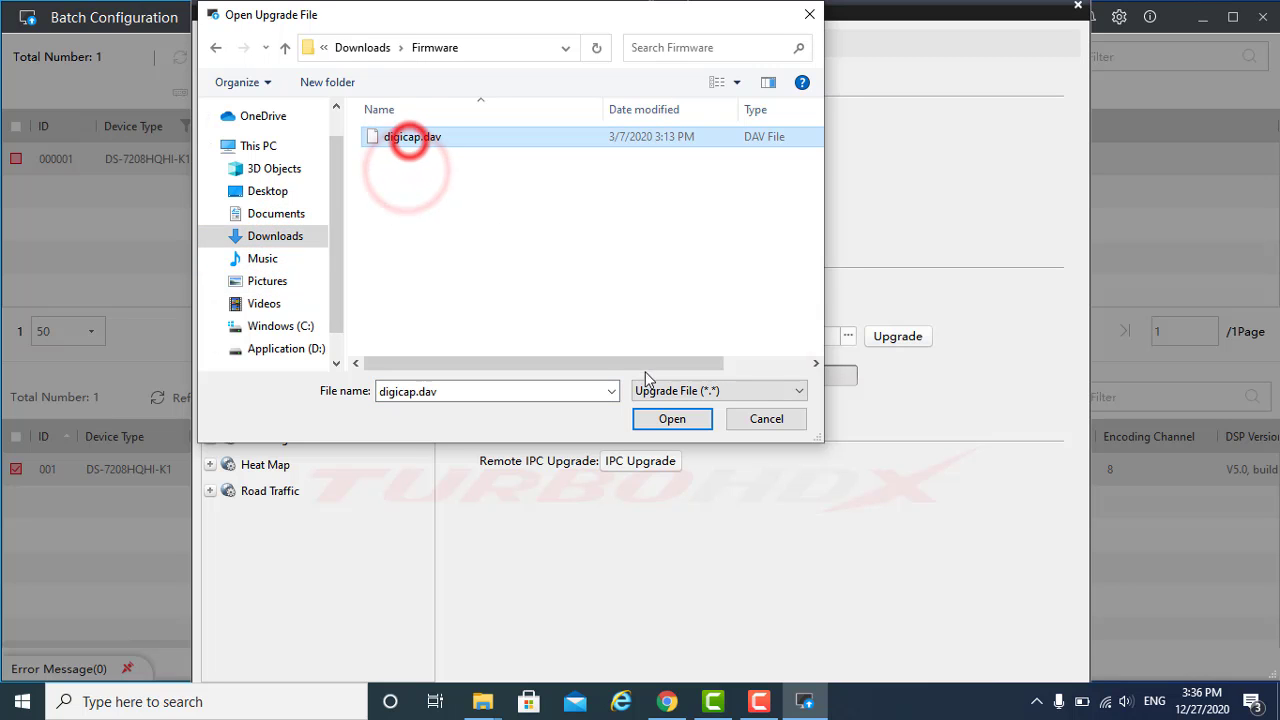
click(668, 420)
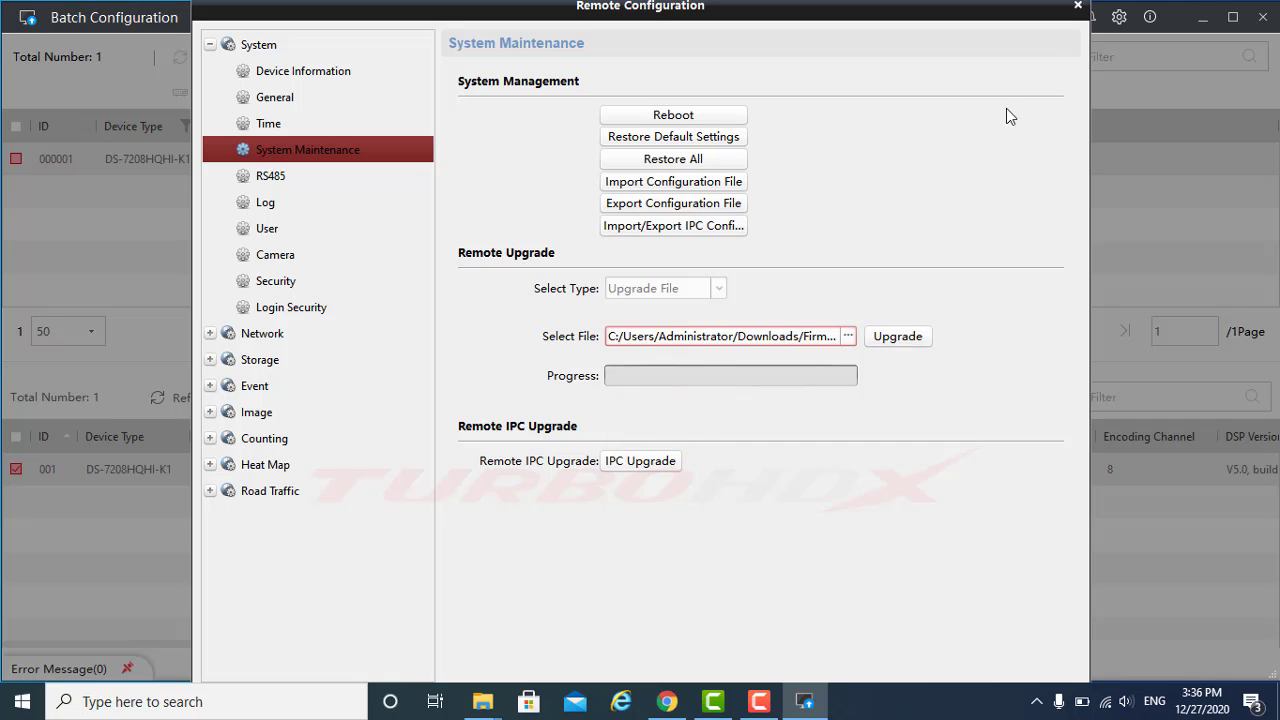
click(1077, 10)
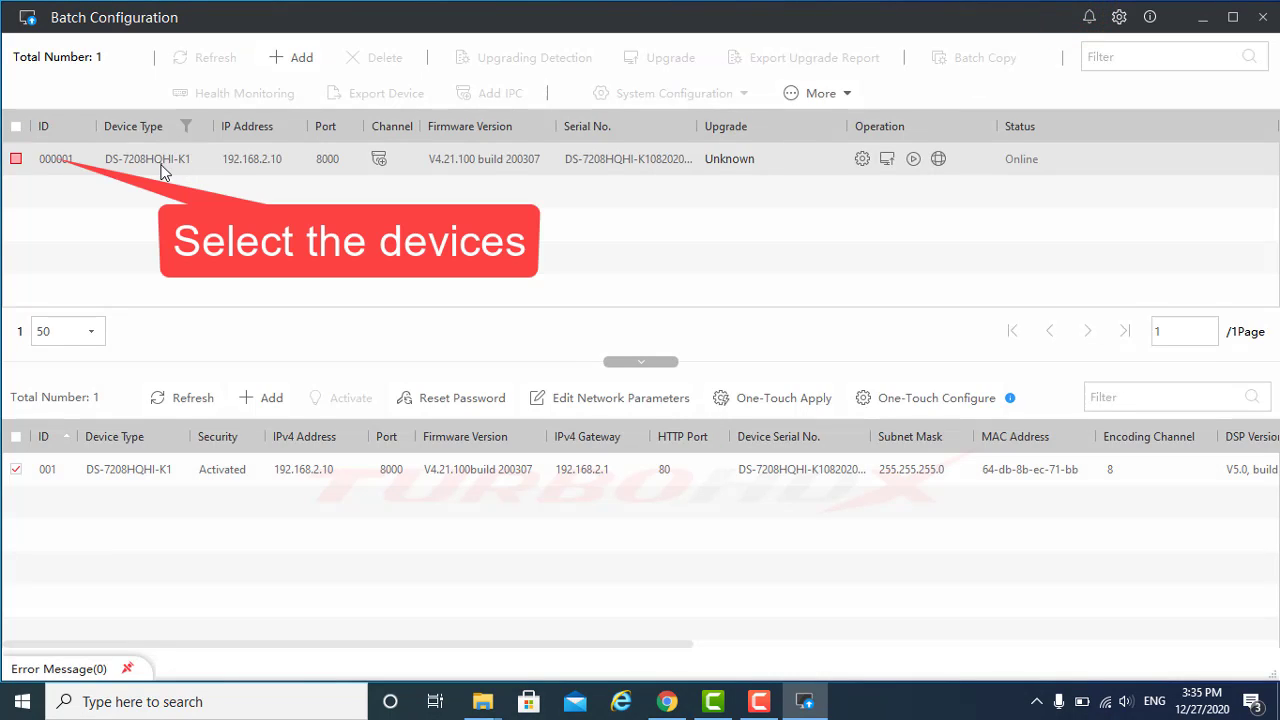
Step: Upgrade the added DS-7208HQHI-K1 in File Upgrade mode with digicap.dav from the Firmware folder in Downloads, and exit the Batch Configuration tool
click(15, 160)
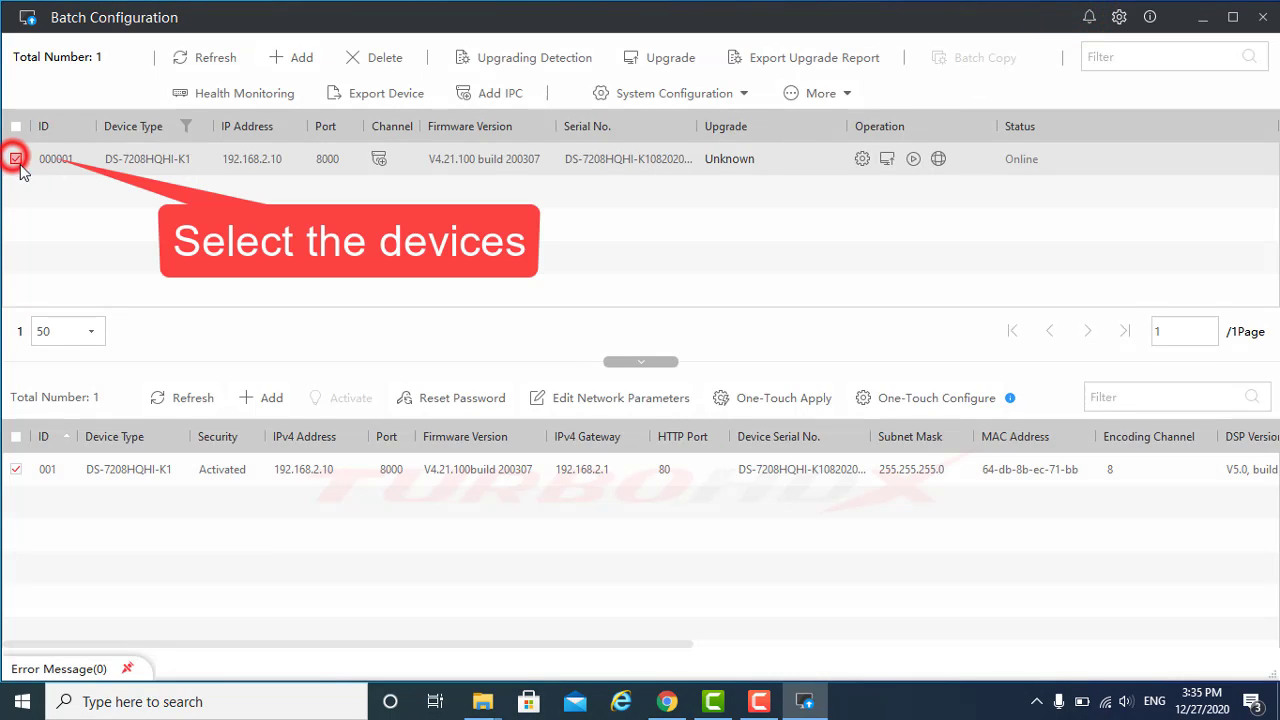
click(641, 57)
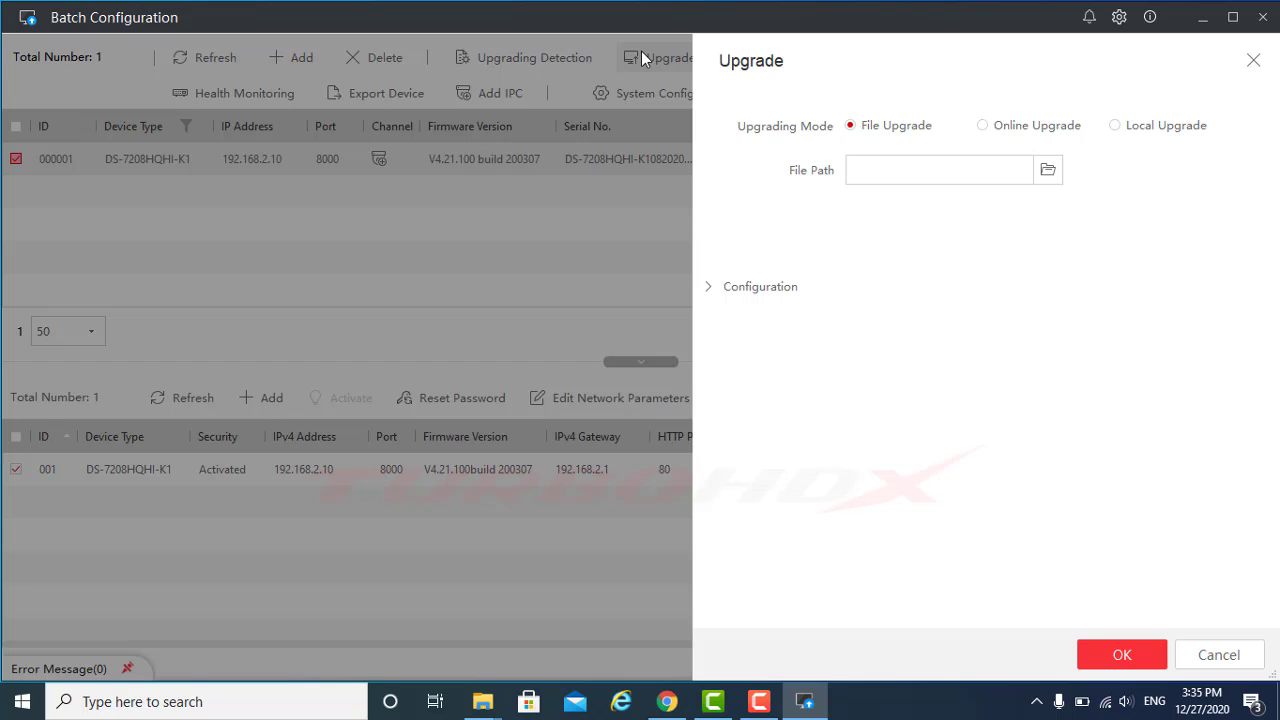
click(1046, 169)
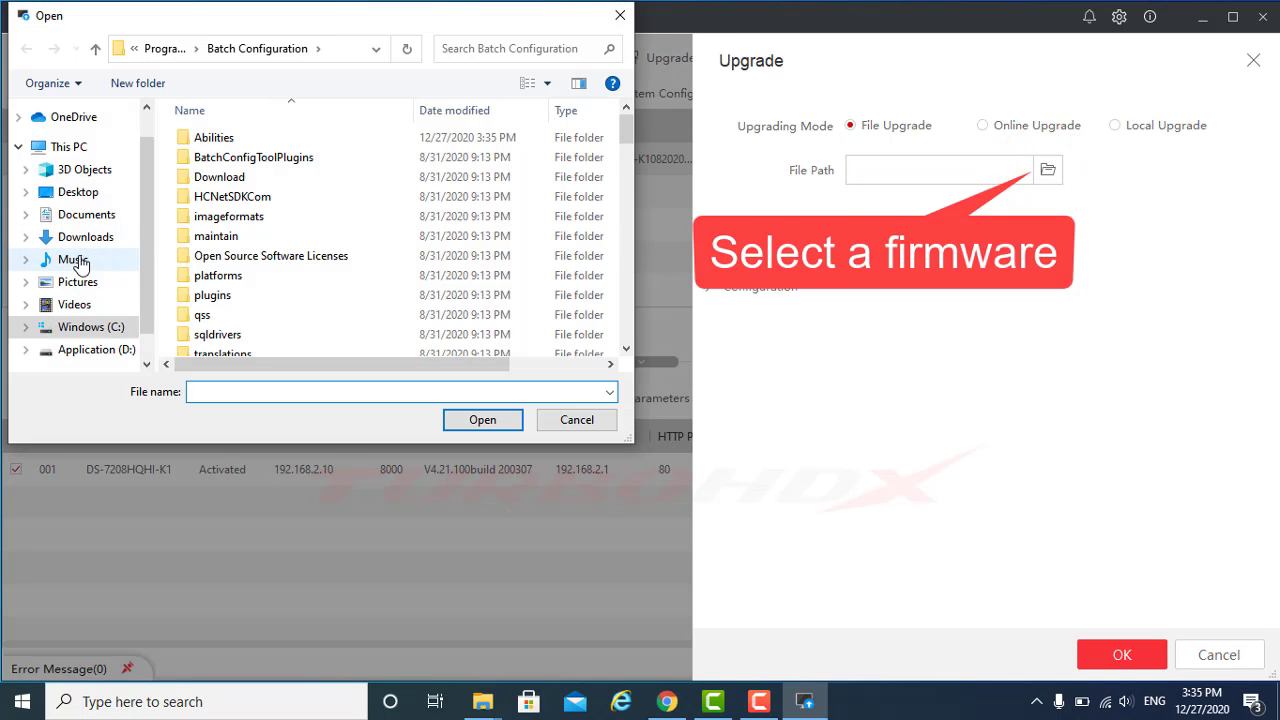
click(84, 237)
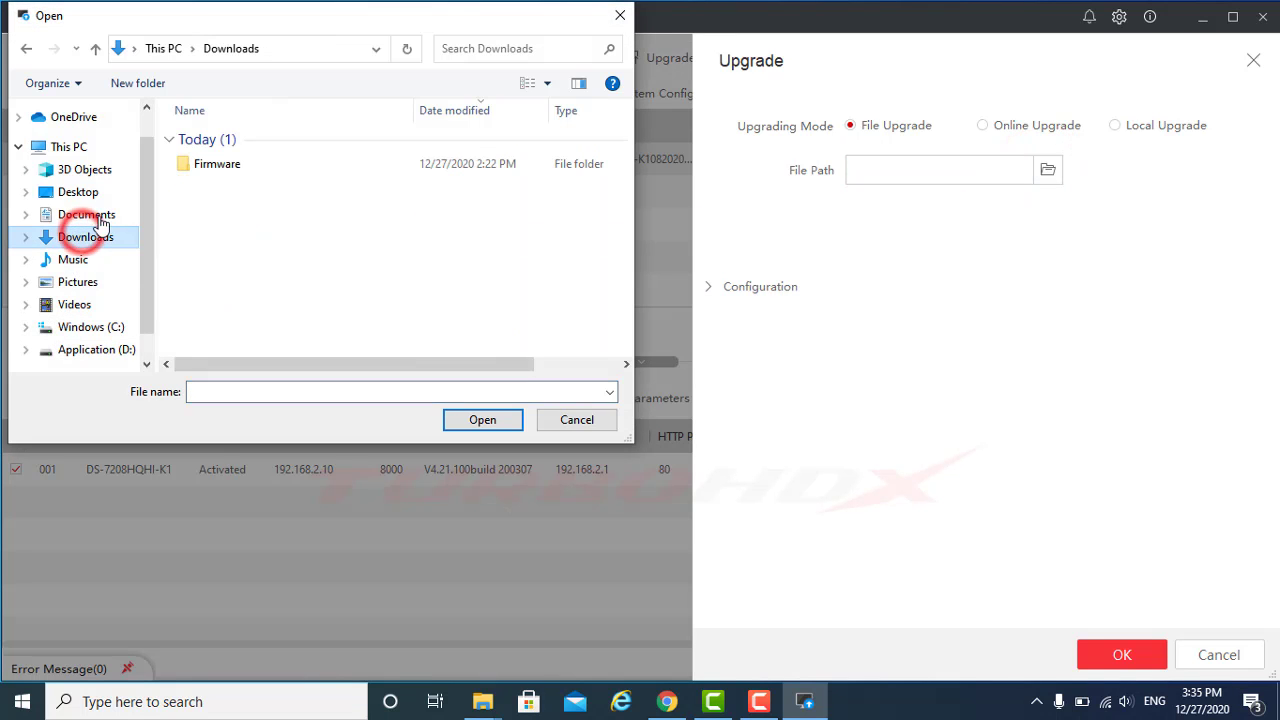
double_click(208, 165)
click(220, 143)
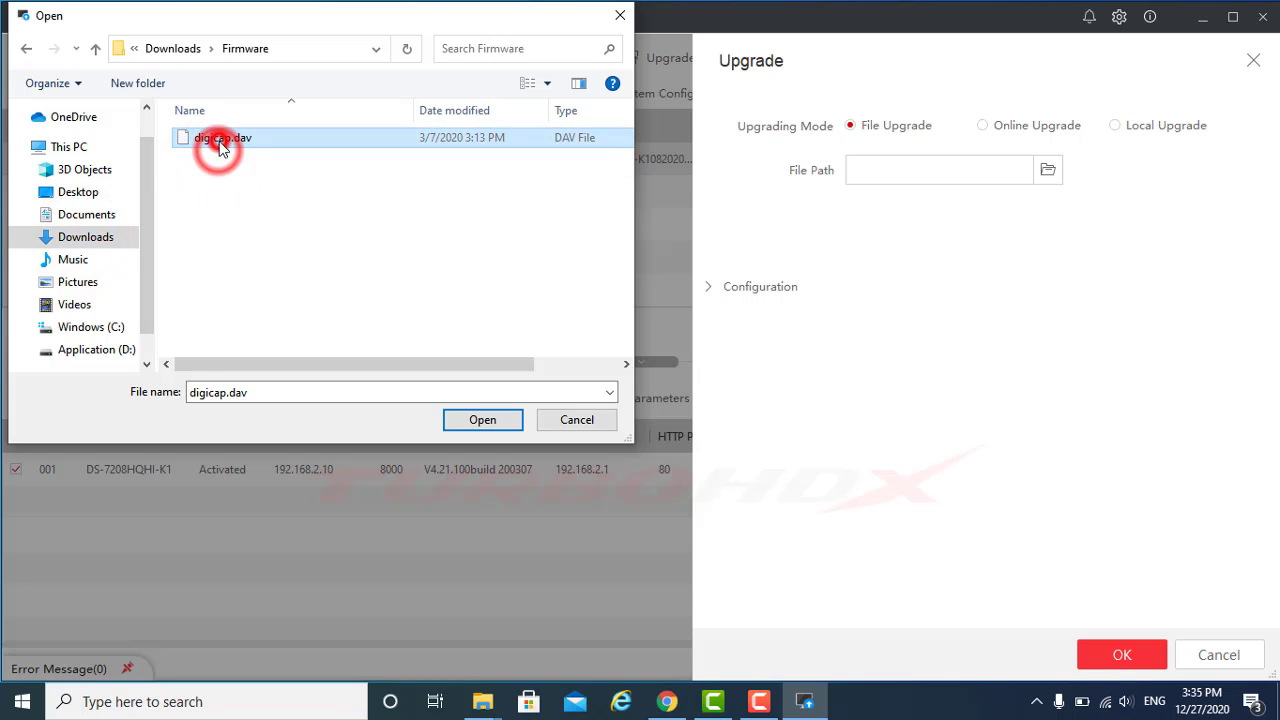
click(500, 420)
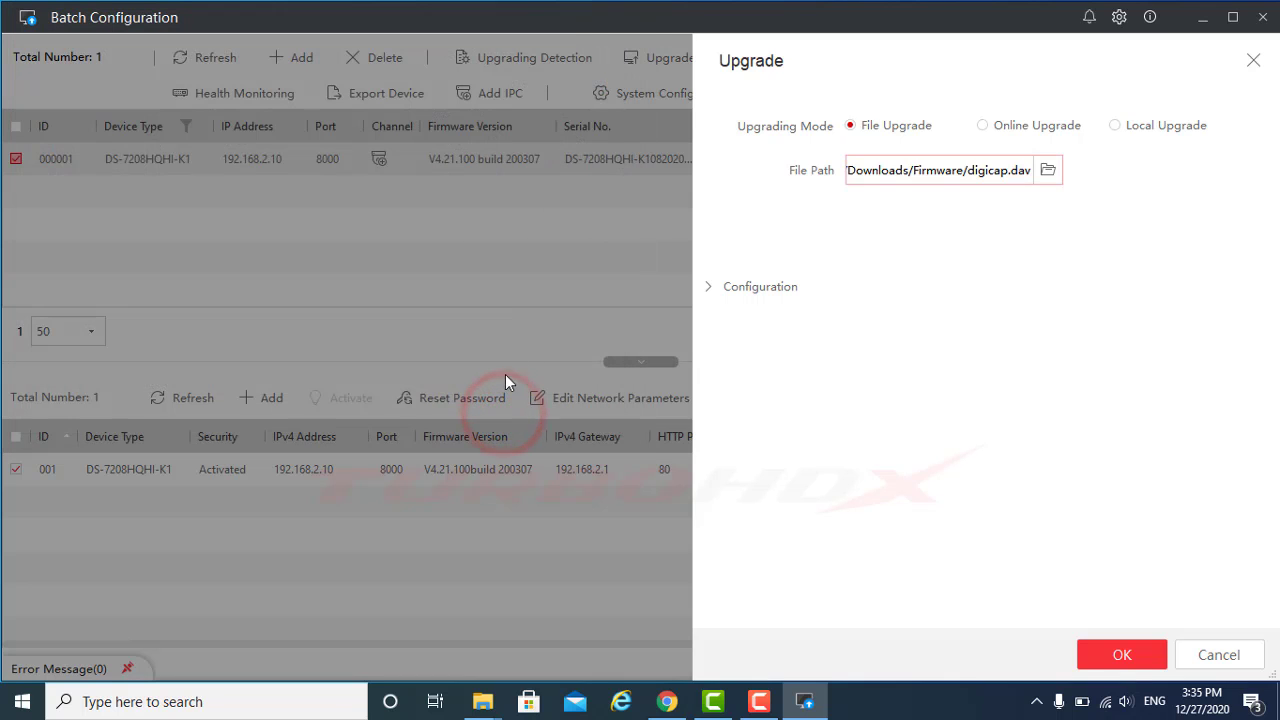
click(1129, 652)
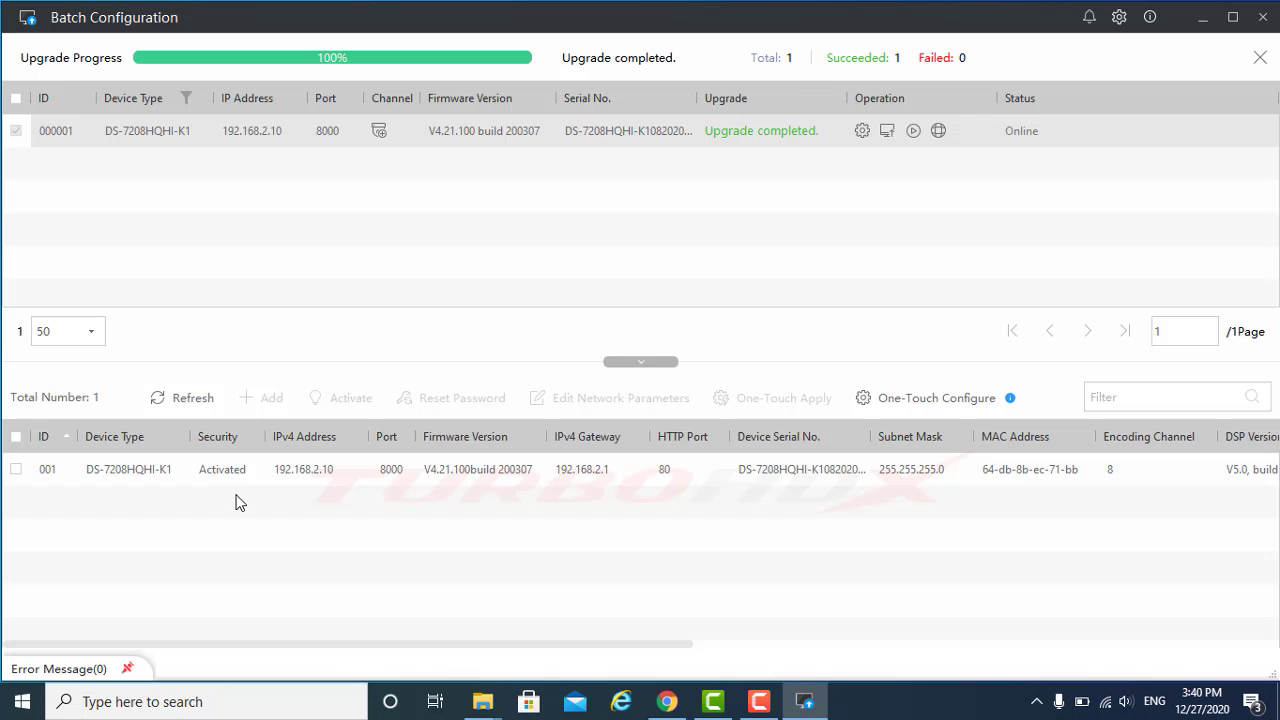
click(1263, 17)
click(628, 352)
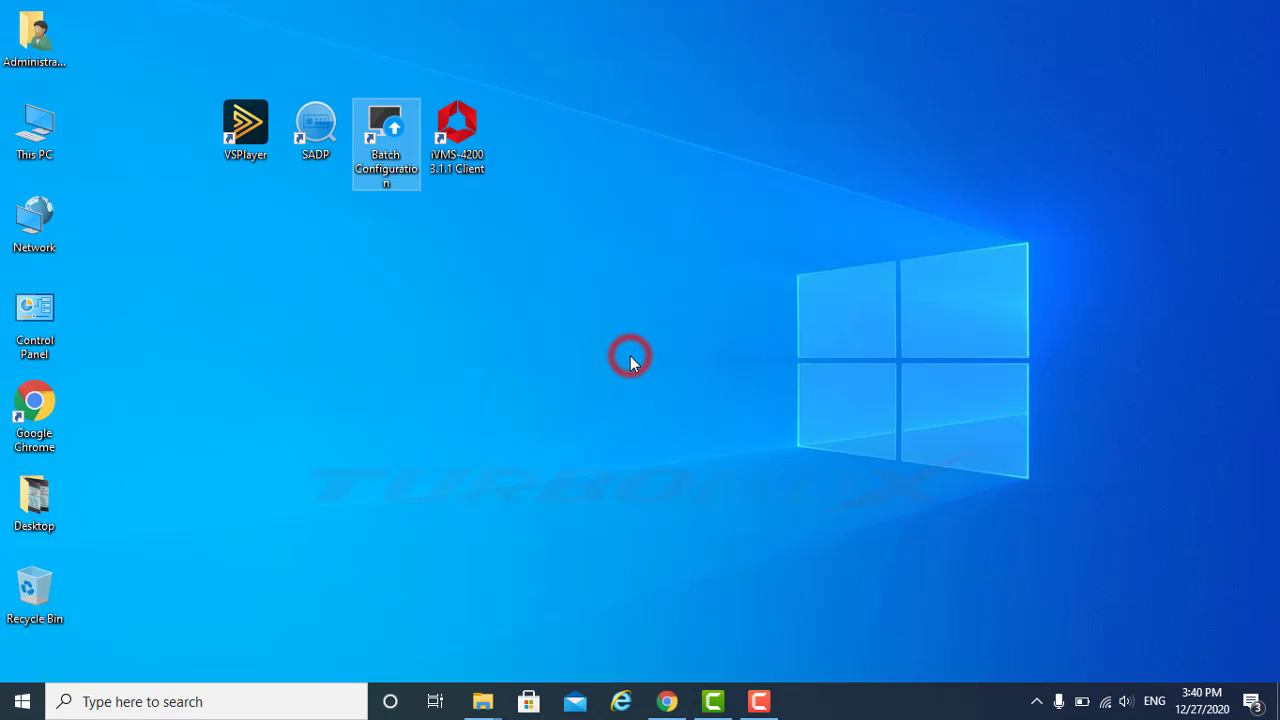